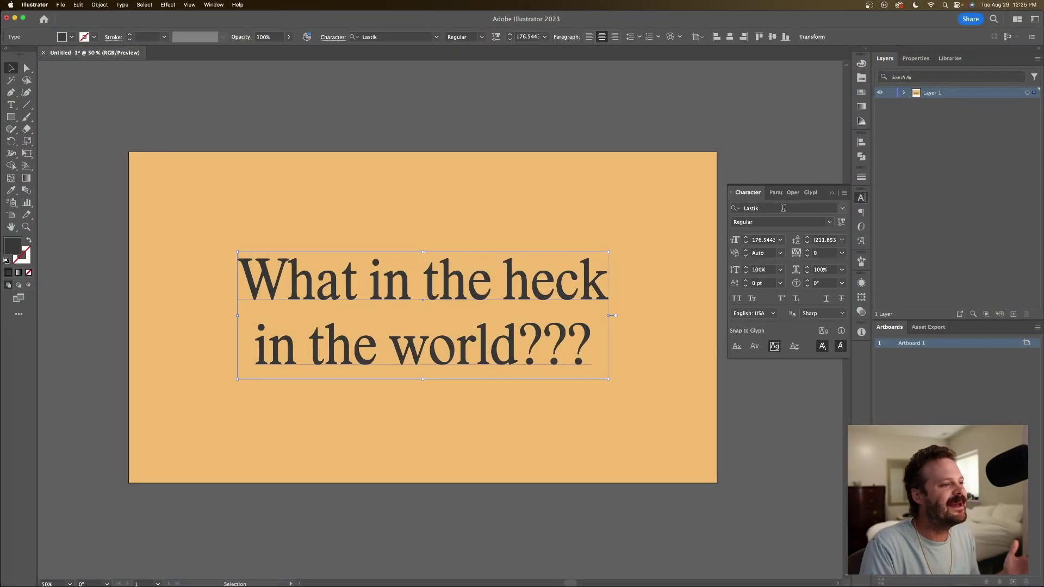
- Select the Lastik headline and check its style list, keeping Regular
left_click(783, 209)
left_click(767, 167)
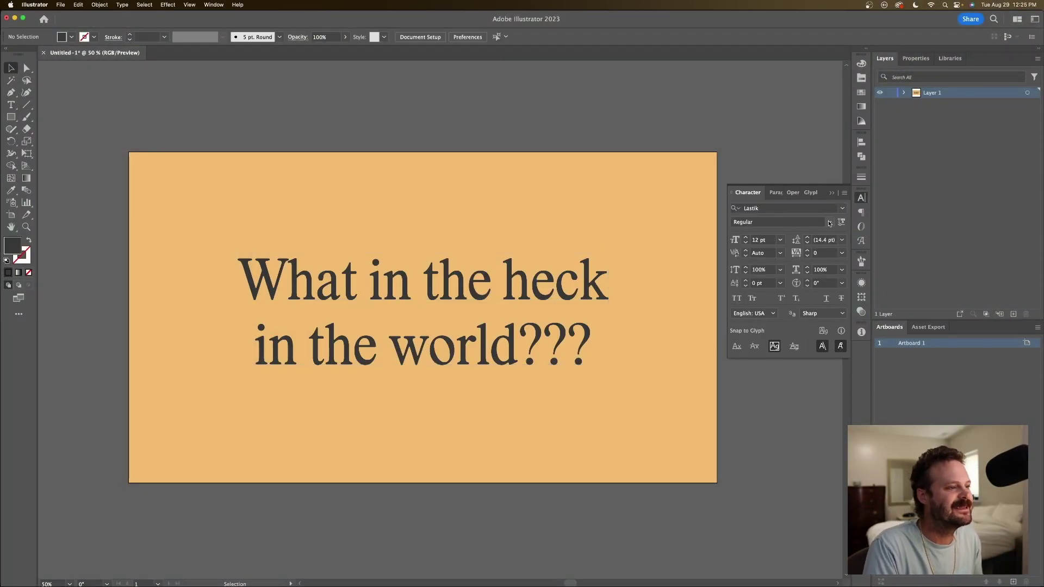
left_click(606, 298)
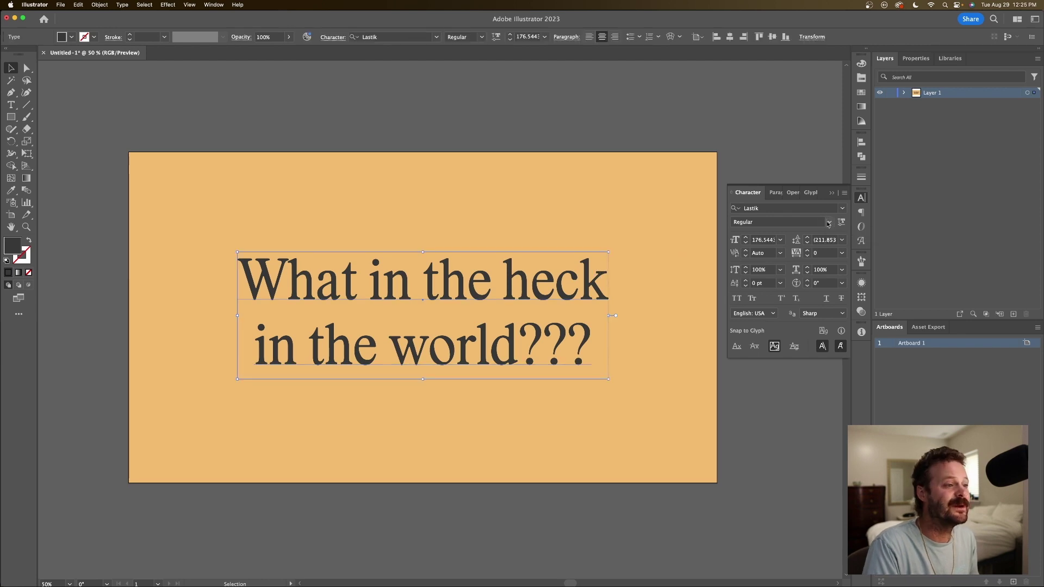
left_click(828, 222)
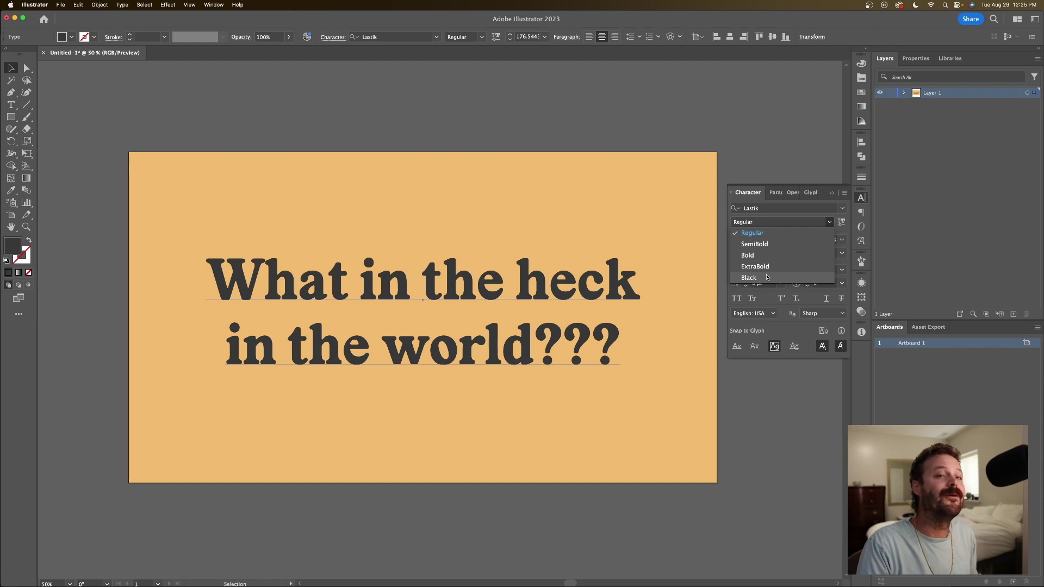
key("Escape")
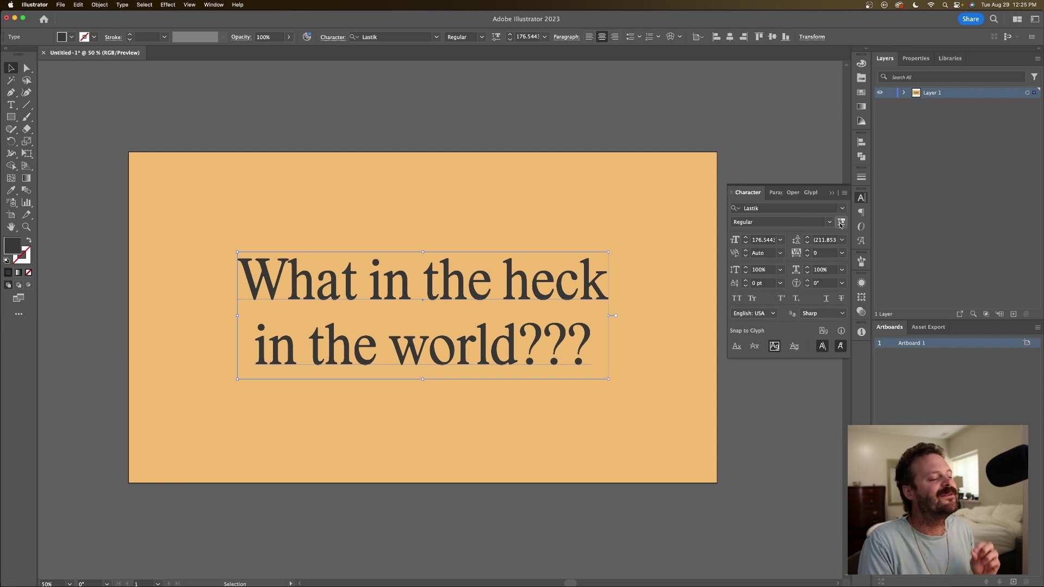
- Set the headline's variable weight to 55 with the Weight slider
left_click(841, 223)
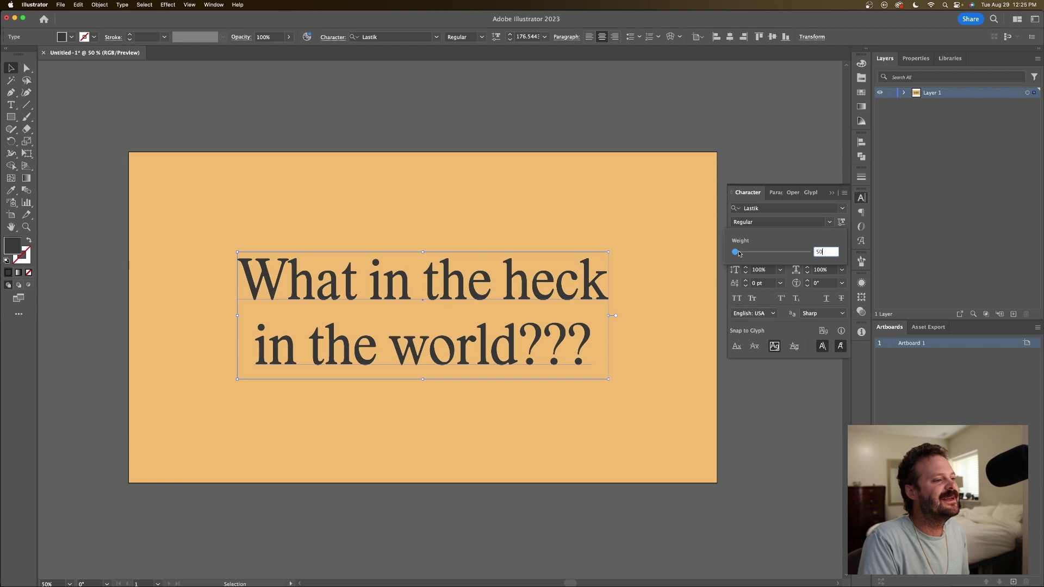
key("Return")
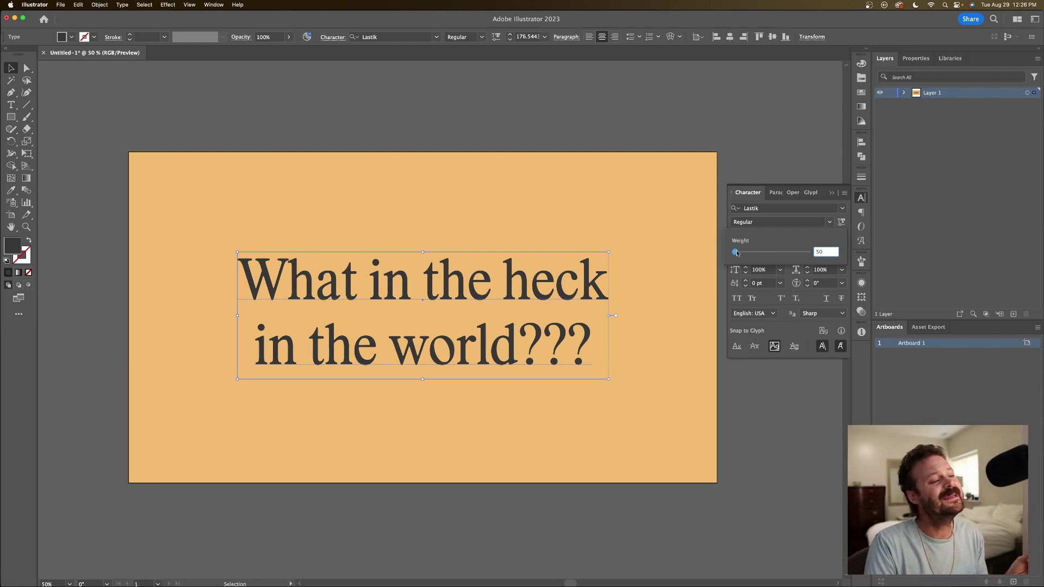
left_click_drag(735, 254, 816, 253)
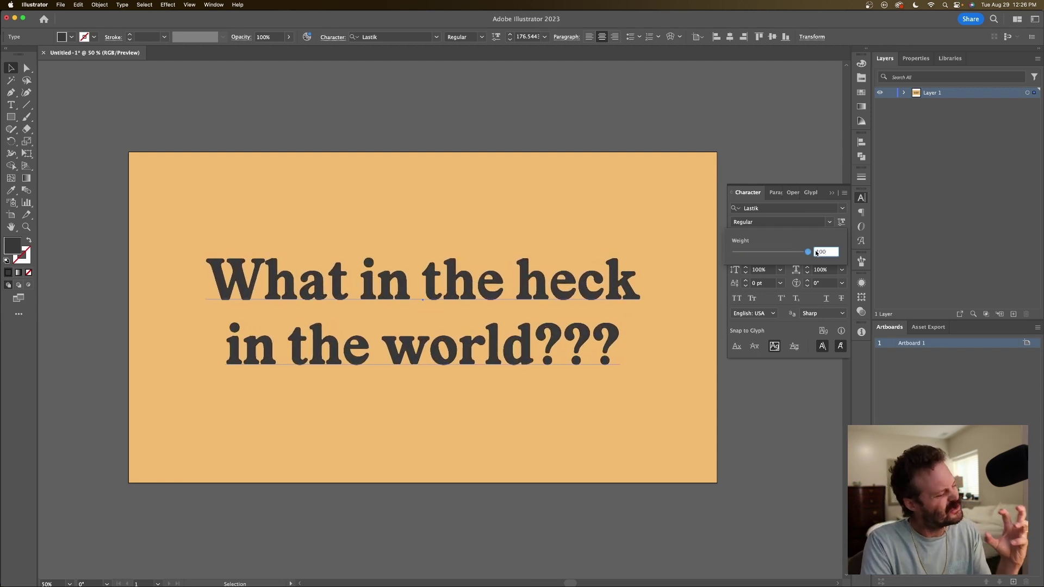
left_click_drag(811, 254, 743, 255)
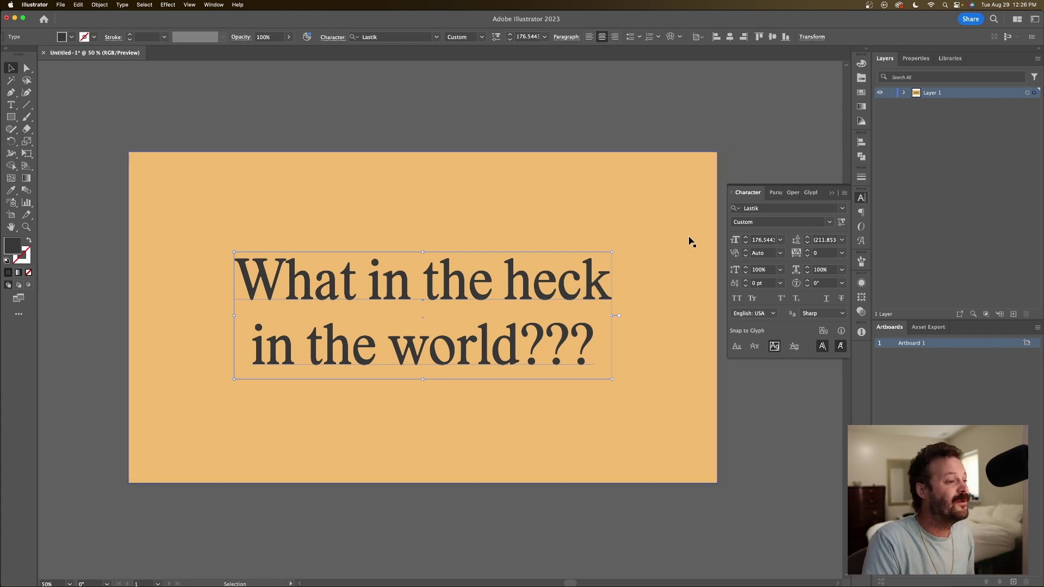
- Change the headline font to Kurdis ExtraCondensed
left_click(783, 208)
type("kurd")
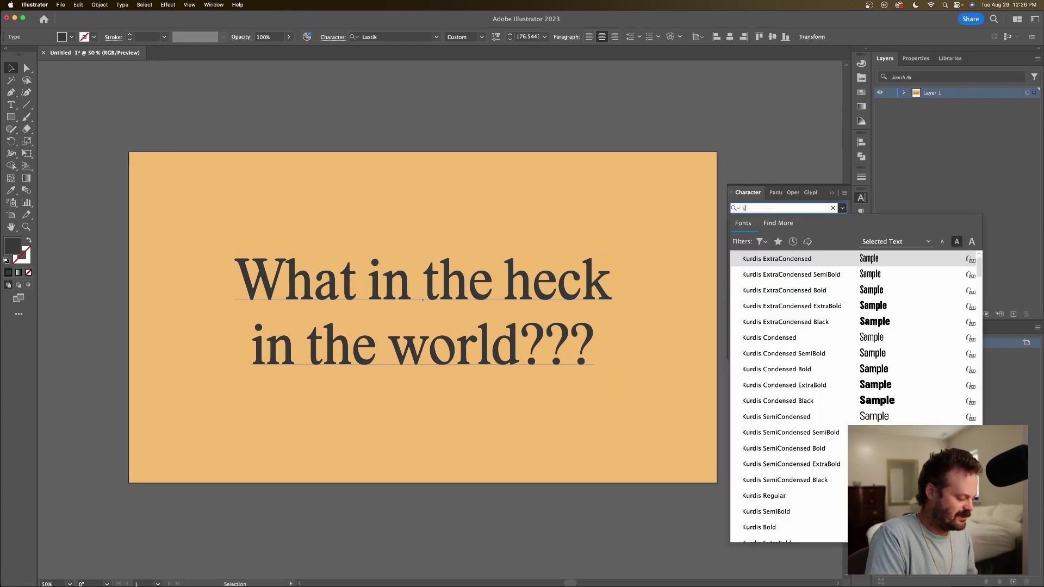
type("is")
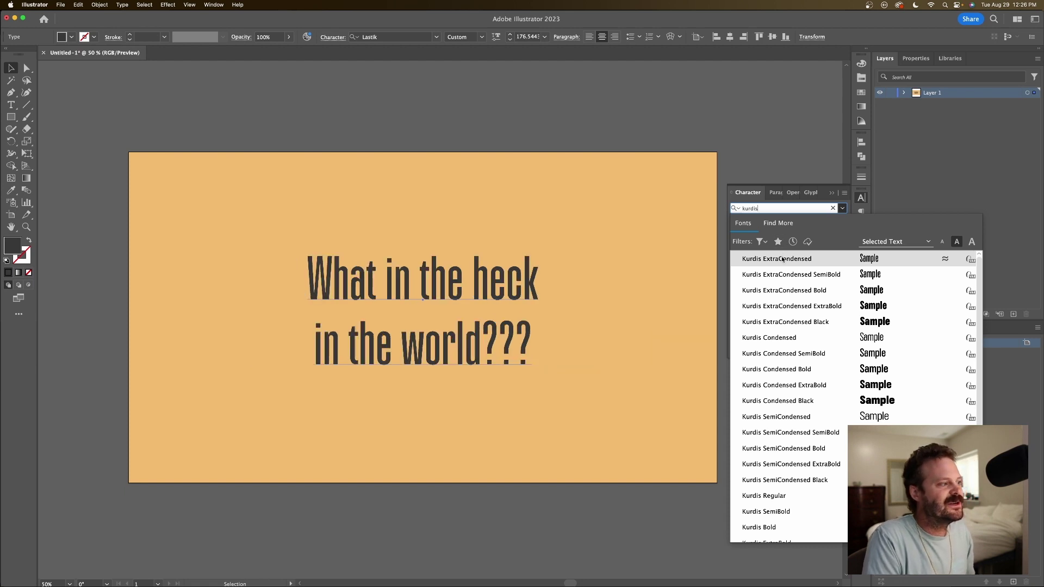
left_click(784, 258)
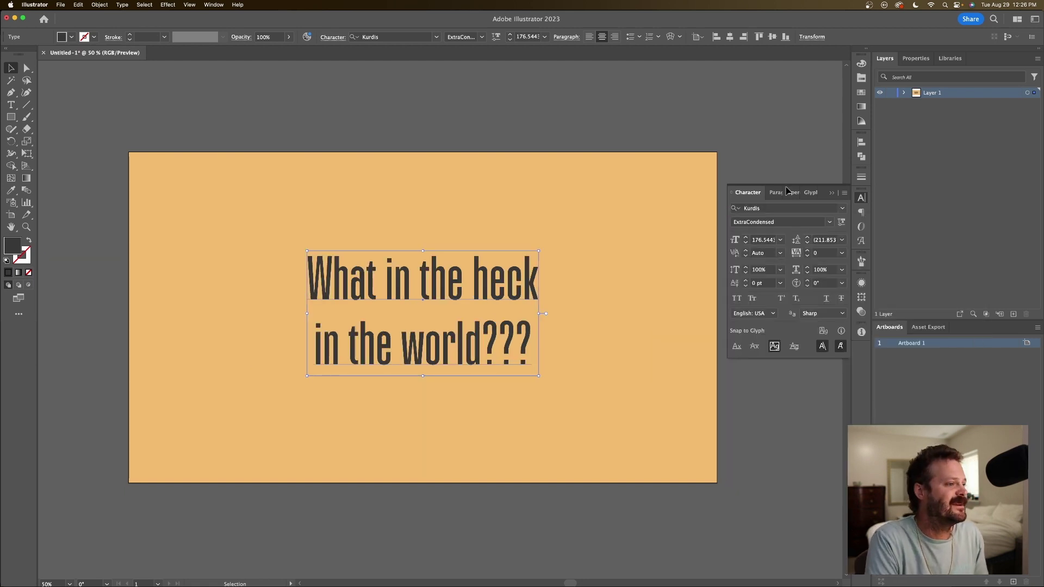
- Adjust the Kurdis variable axes to width 37 and weight 19
left_click(841, 222)
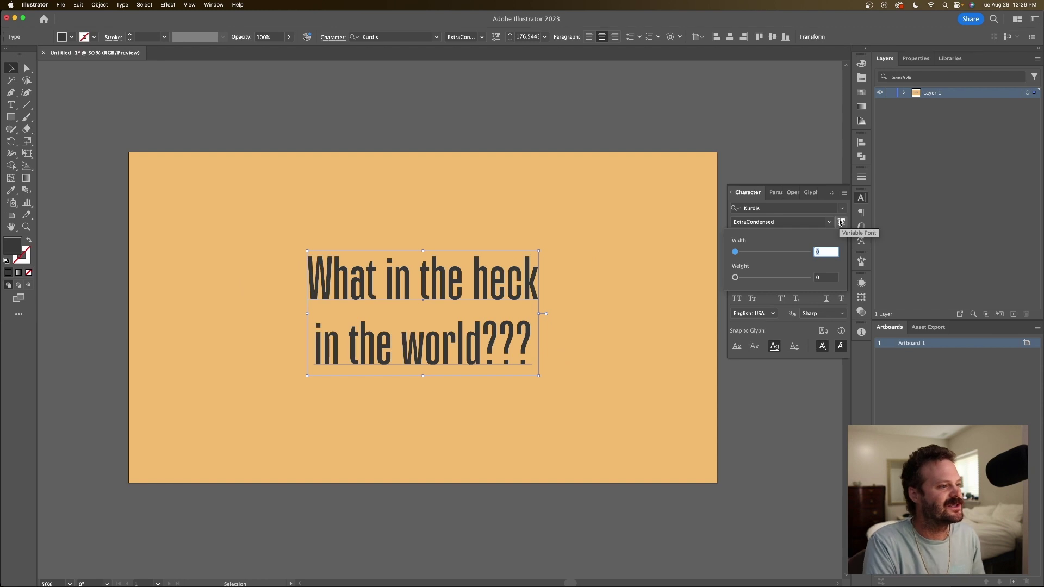
left_click_drag(736, 254, 801, 278)
left_click_drag(743, 253, 658, 290)
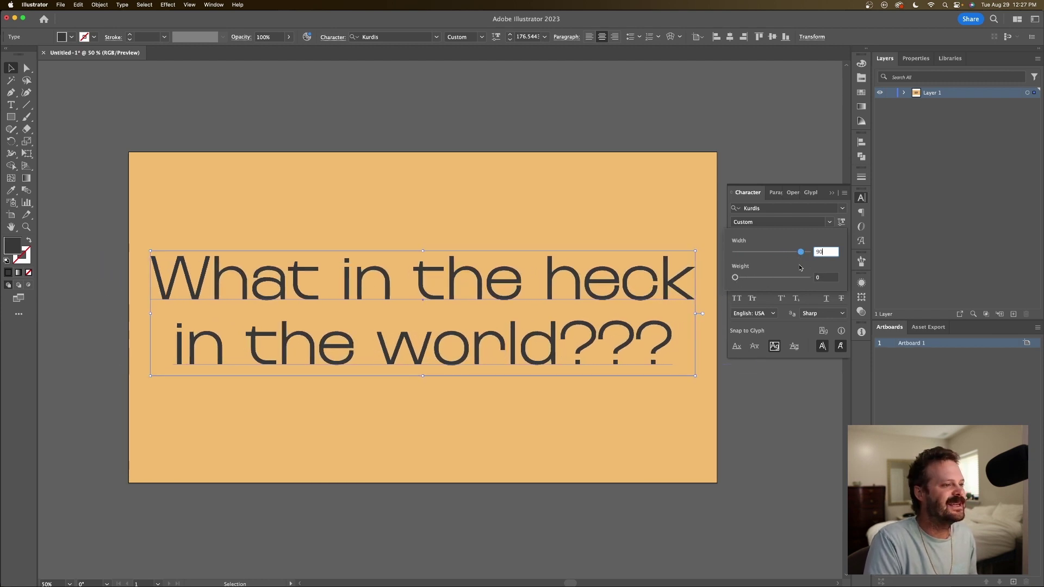
left_click_drag(801, 252, 762, 256)
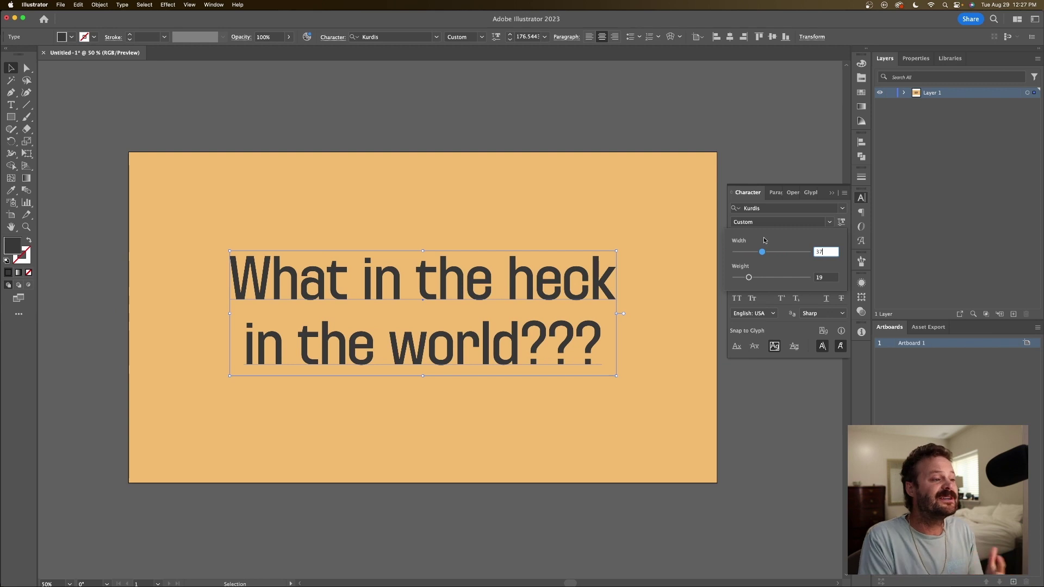
- Drag the Kurdis headline's axes to width 26 and weight 100
mouse_move(762, 252)
left_mouse_down()
mouse_move(784, 252)
mouse_move(800, 277)
mouse_move(753, 252)
left_mouse_up()
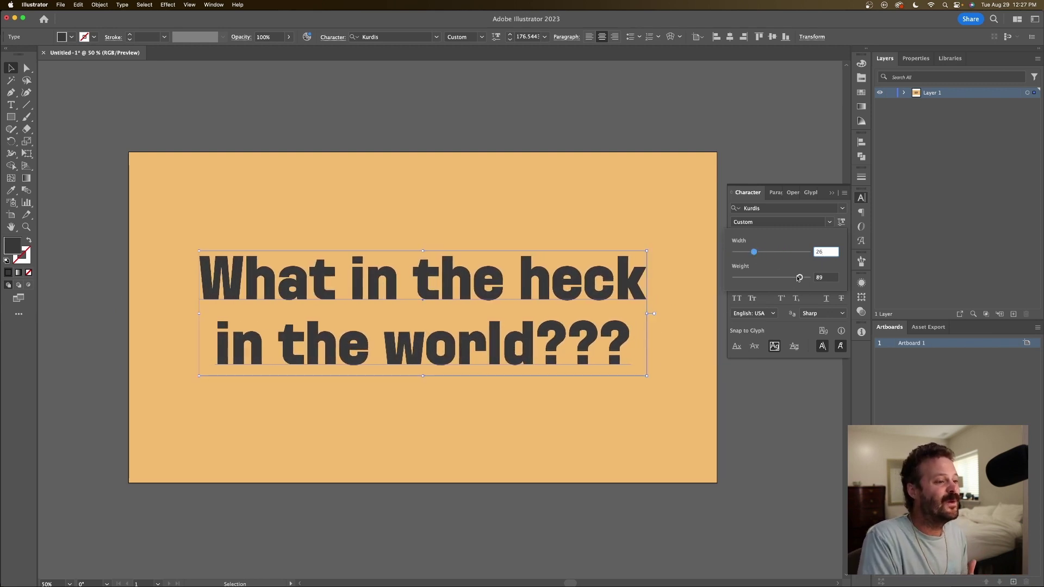
left_click_drag(800, 277, 758, 277)
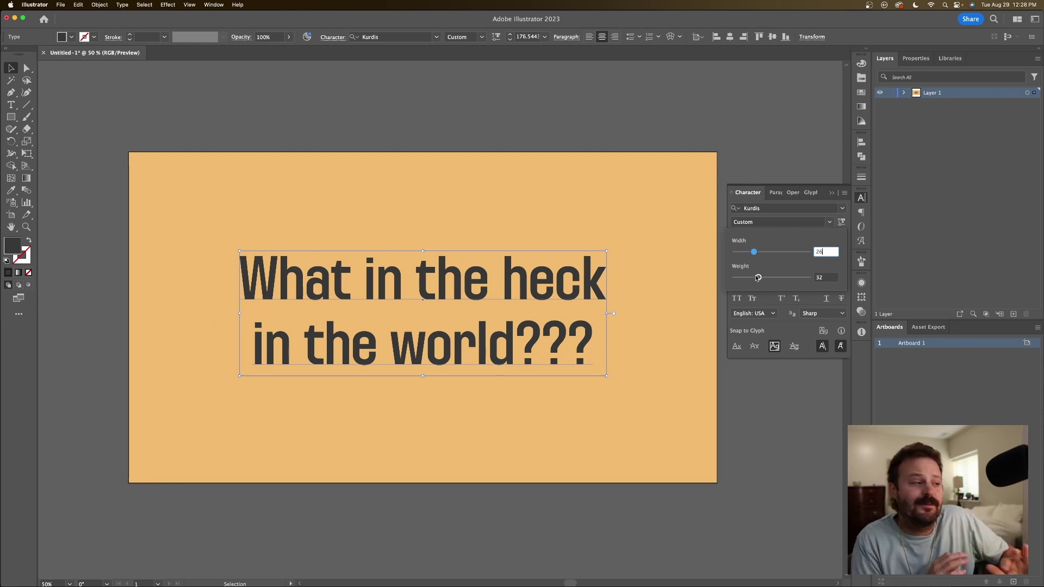
left_click_drag(757, 278, 808, 278)
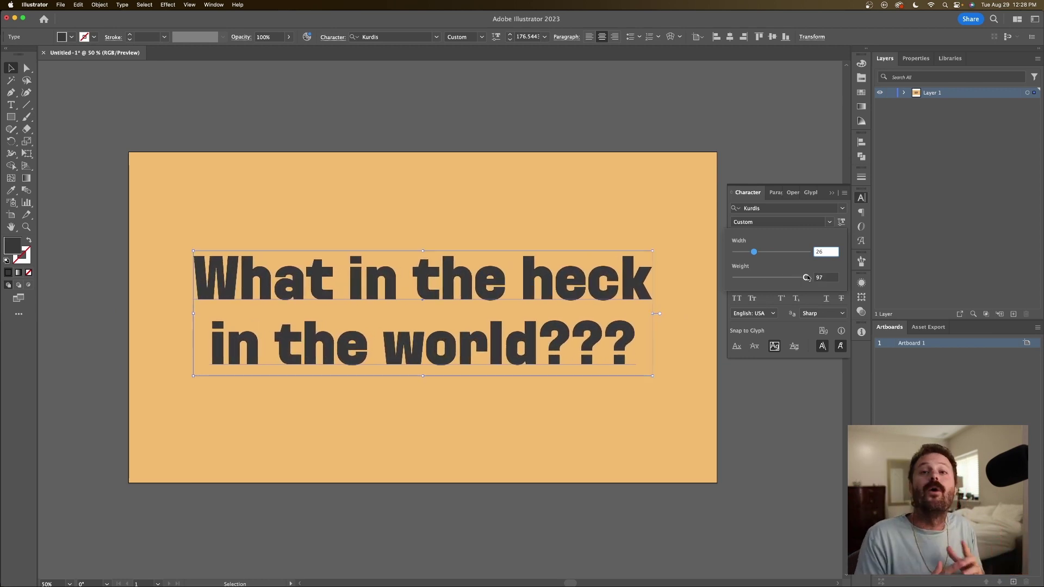
left_click_drag(807, 278, 732, 283)
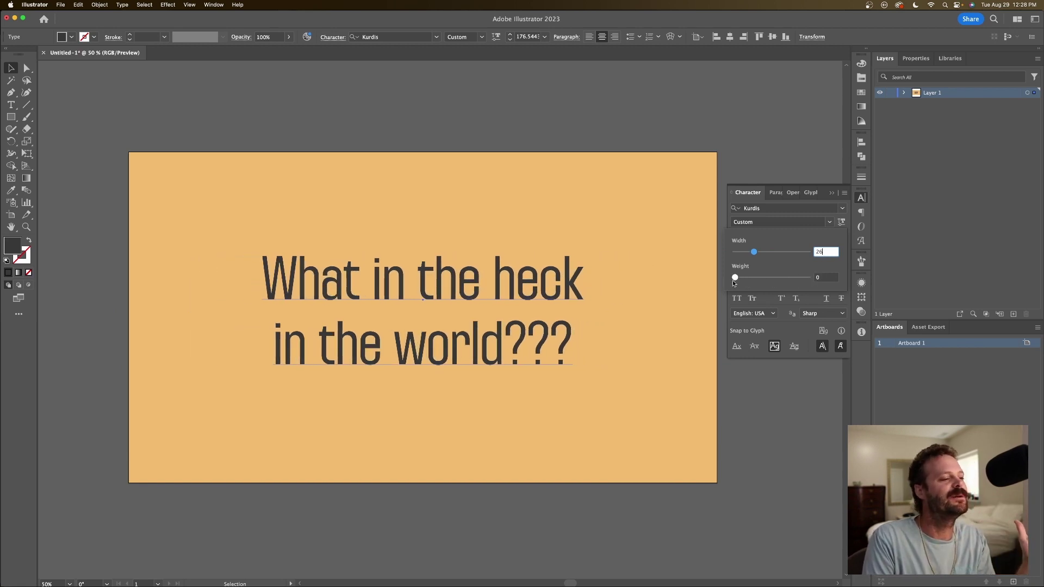
left_click_drag(734, 278, 814, 272)
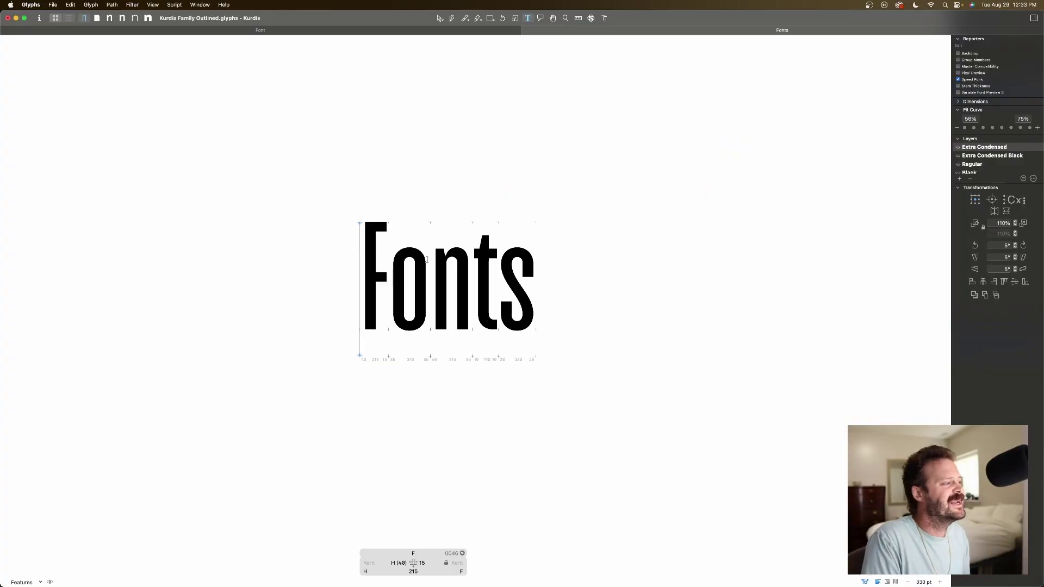
left_click(392, 272)
left_click(429, 270)
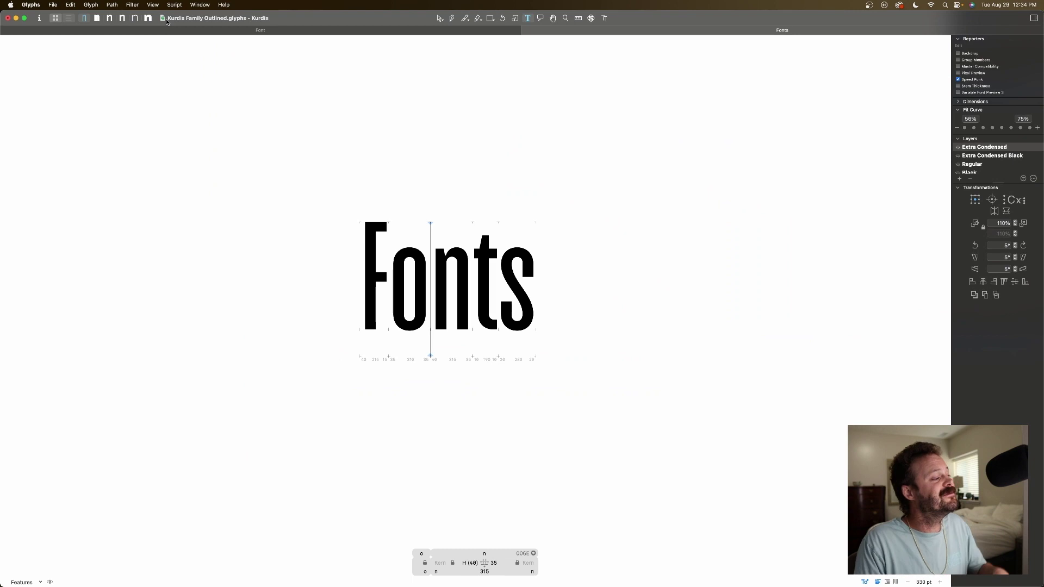
left_click(353, 269)
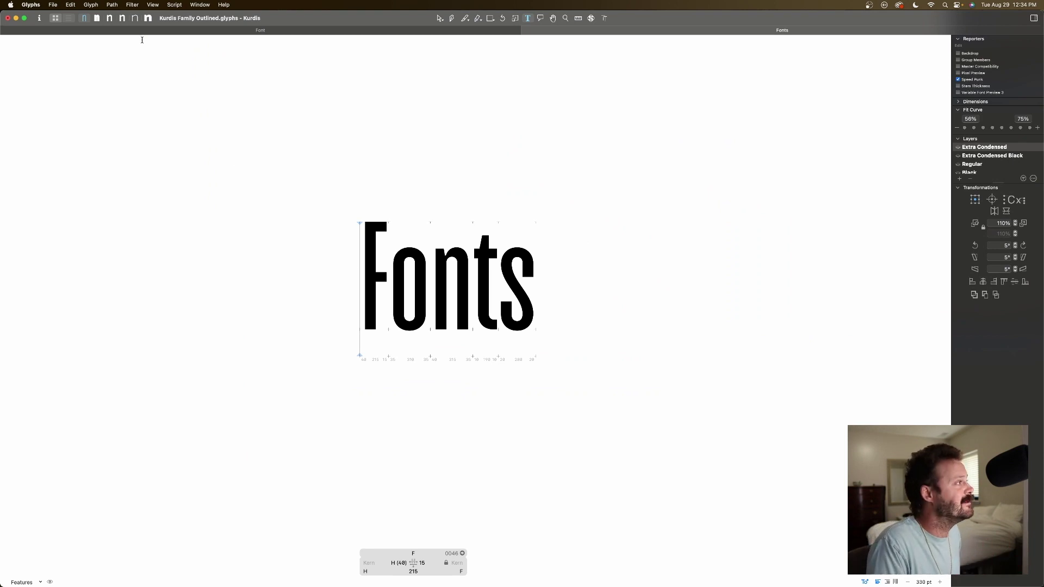
- Step the Fonts text through every master, from Extra Condensed to wide Black
left_click(96, 19)
left_click(84, 18)
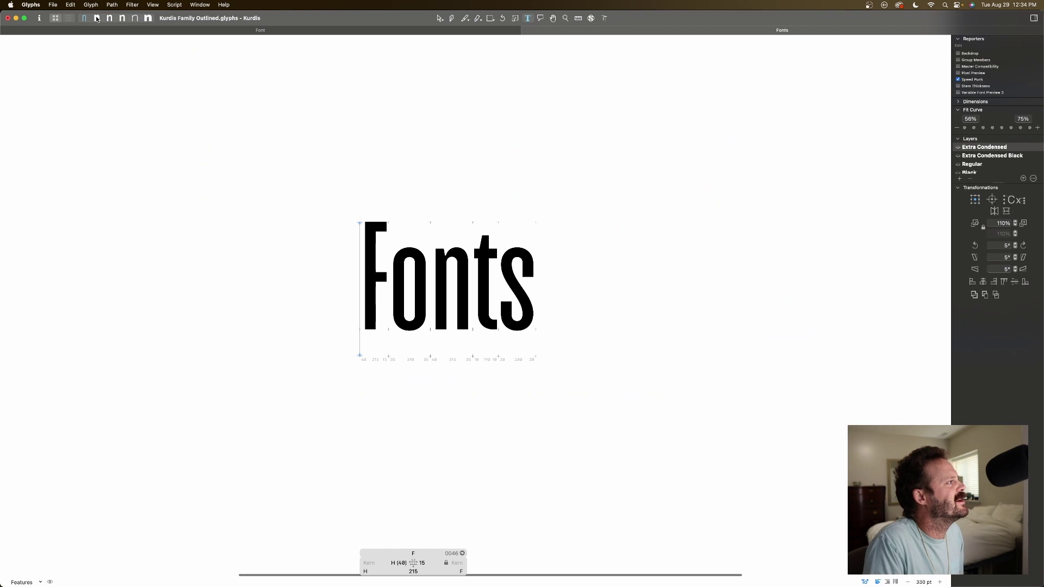
left_click(97, 19)
left_click(109, 19)
left_click(122, 19)
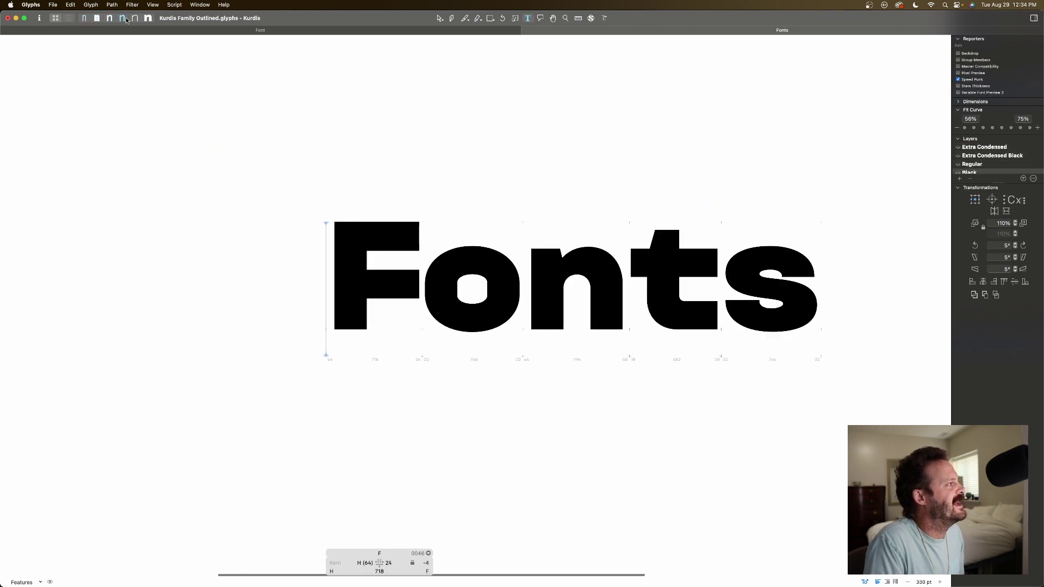
left_click(135, 19)
left_click(147, 18)
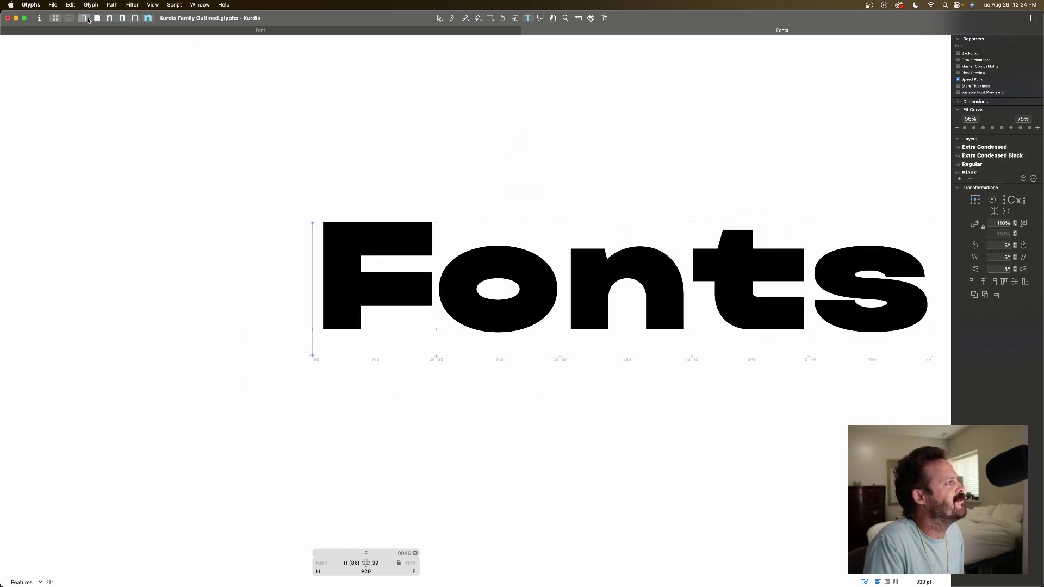
left_click(87, 19)
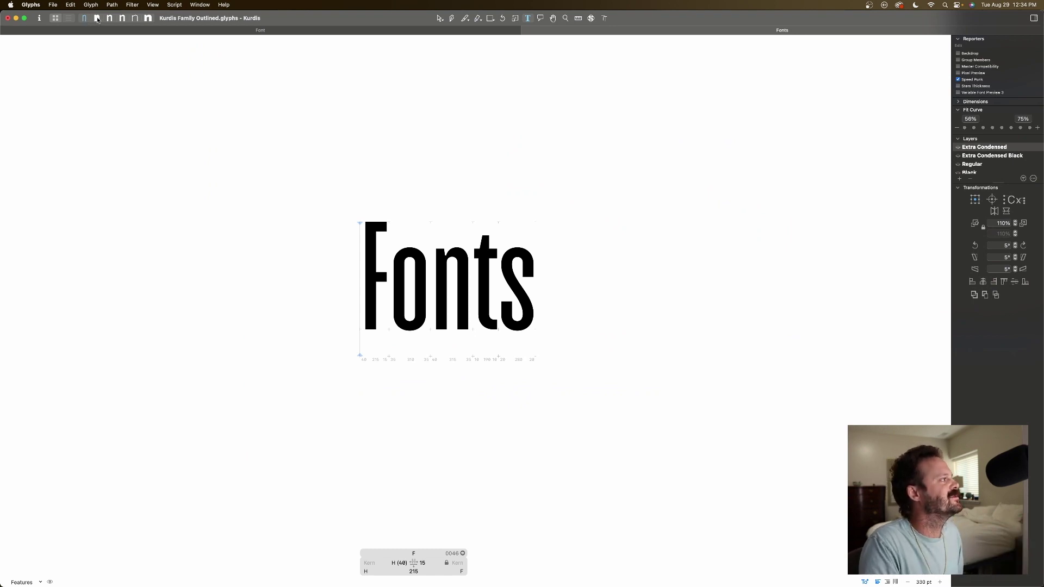
left_click(97, 19)
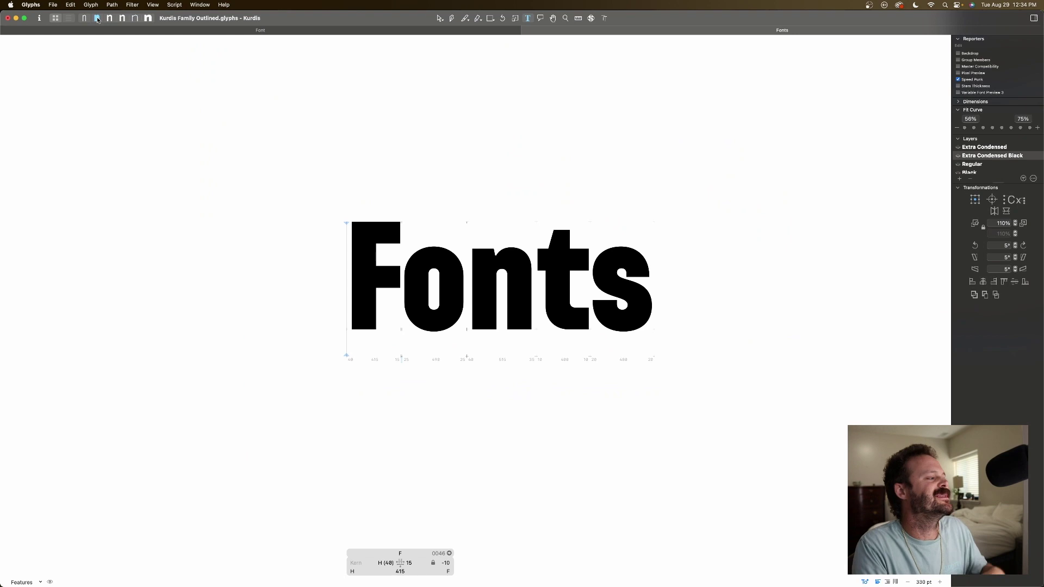
left_click(136, 19)
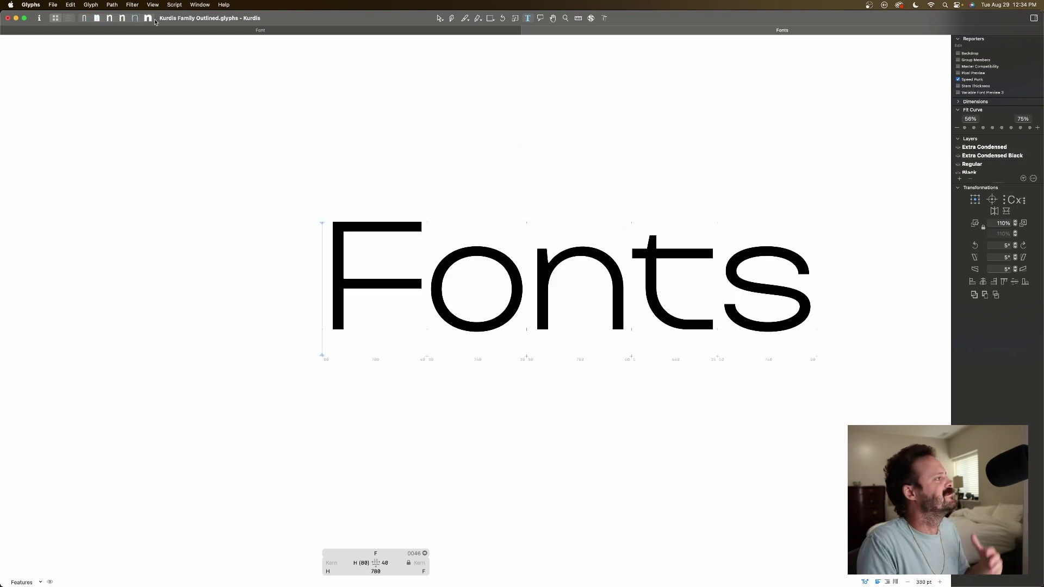
left_click(150, 20)
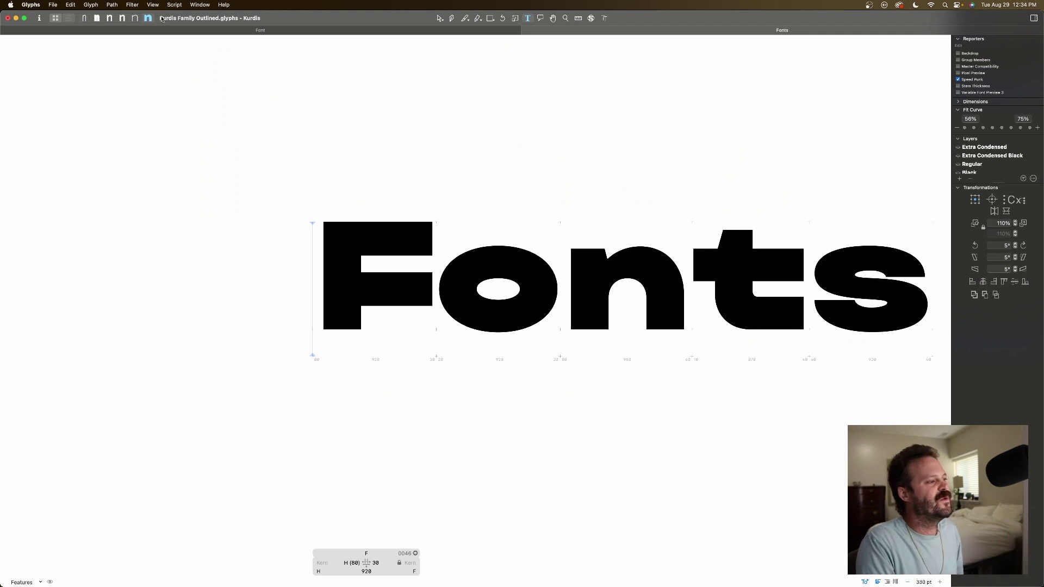
- Preview Fonts in the variable font at width 41.92 and weight 69.27
scroll(435, 212, "right", 3)
scroll(435, 213, "right", 1)
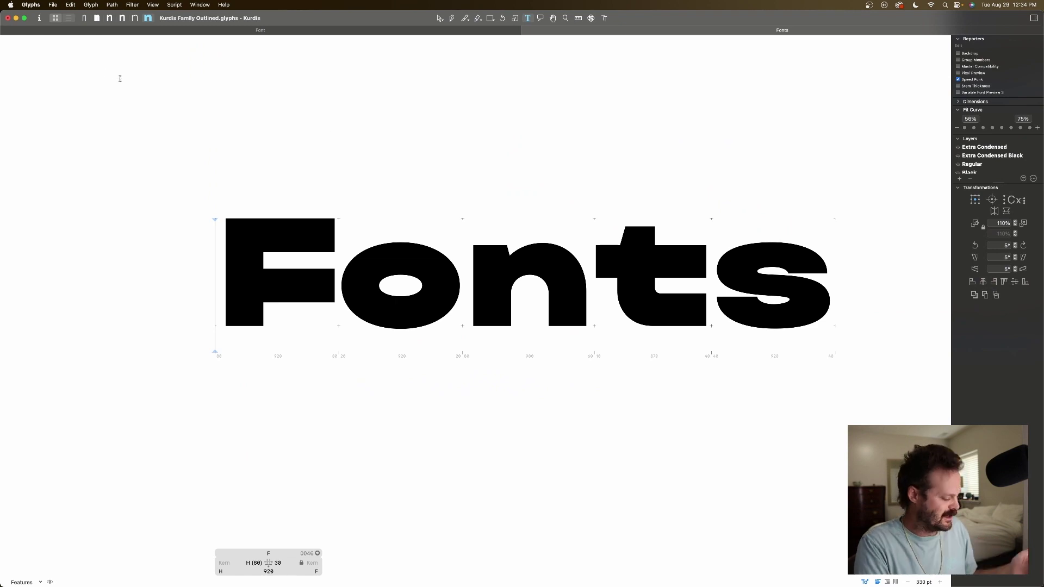
key("ctrl+super+v")
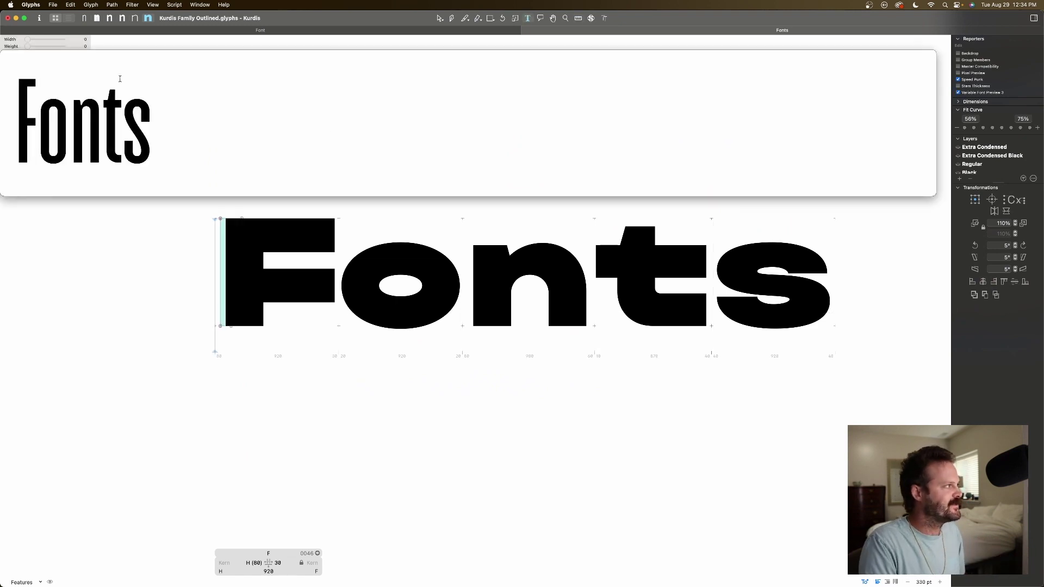
left_click_drag(28, 41, 50, 47)
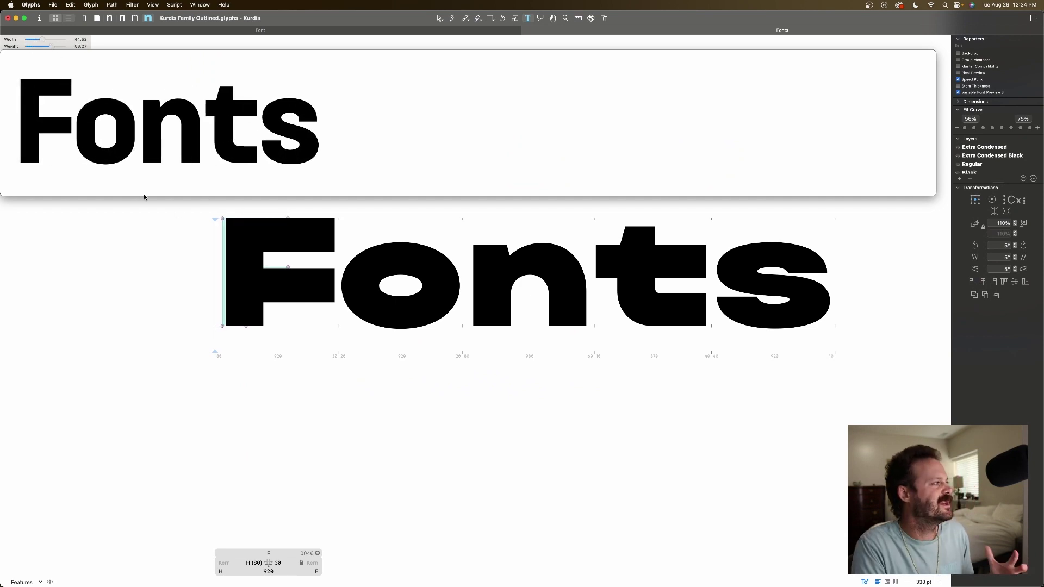
- Leave the preview, show Regular and Black, then settle on Extra Condensed at the n
left_click(110, 19)
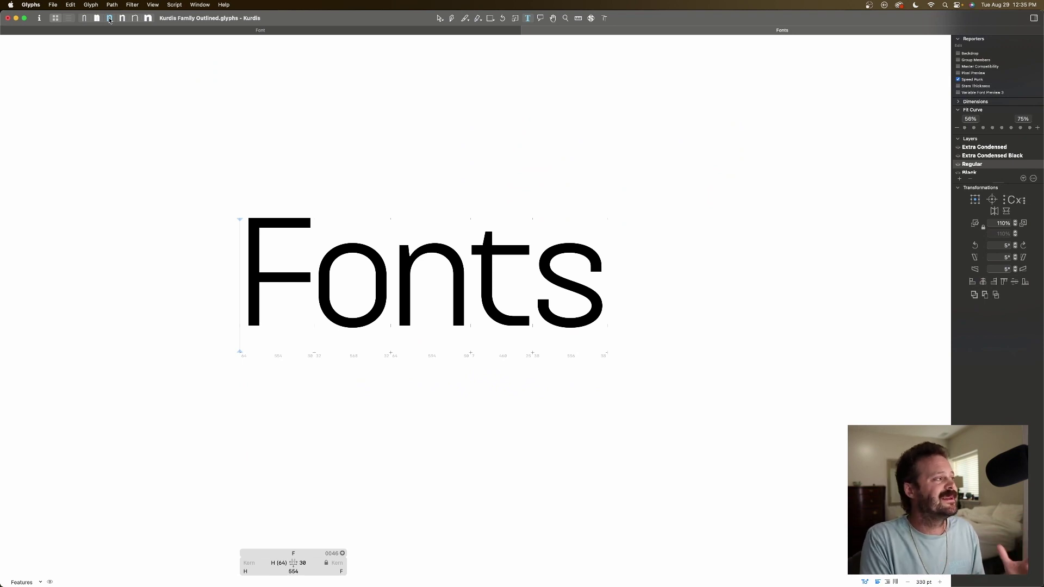
left_click(122, 19)
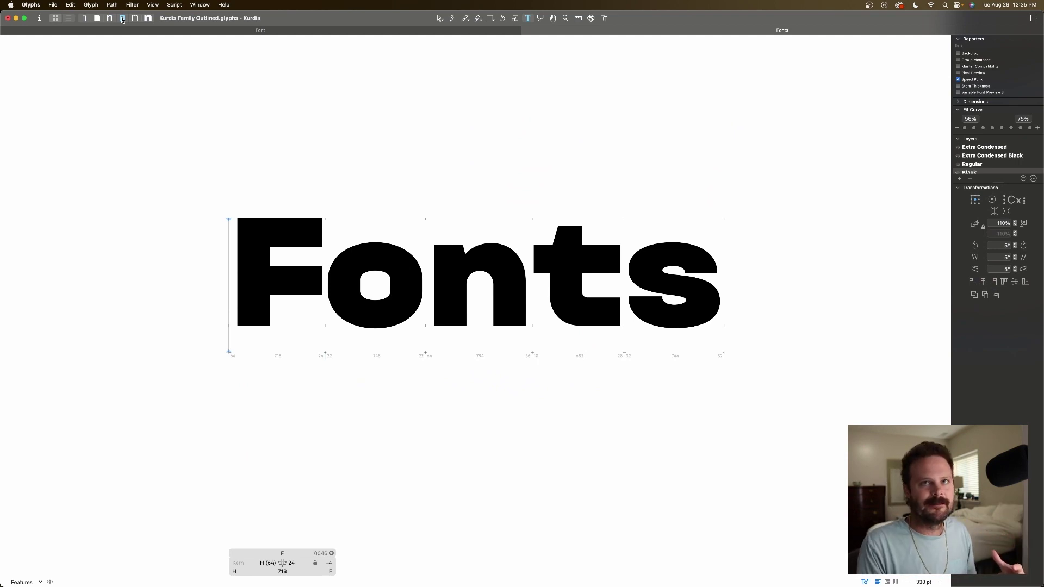
left_click(86, 19)
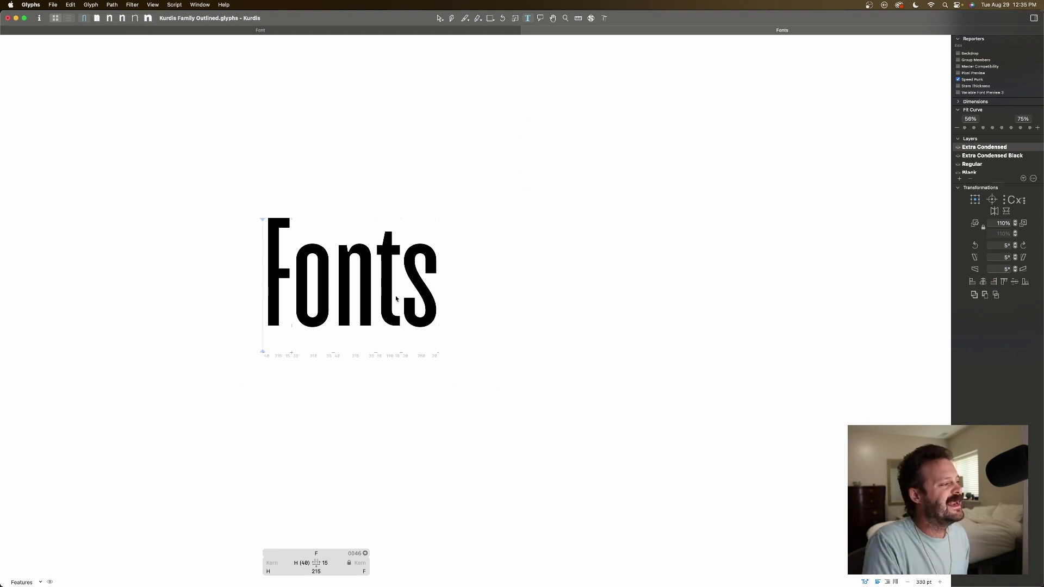
left_click(362, 288)
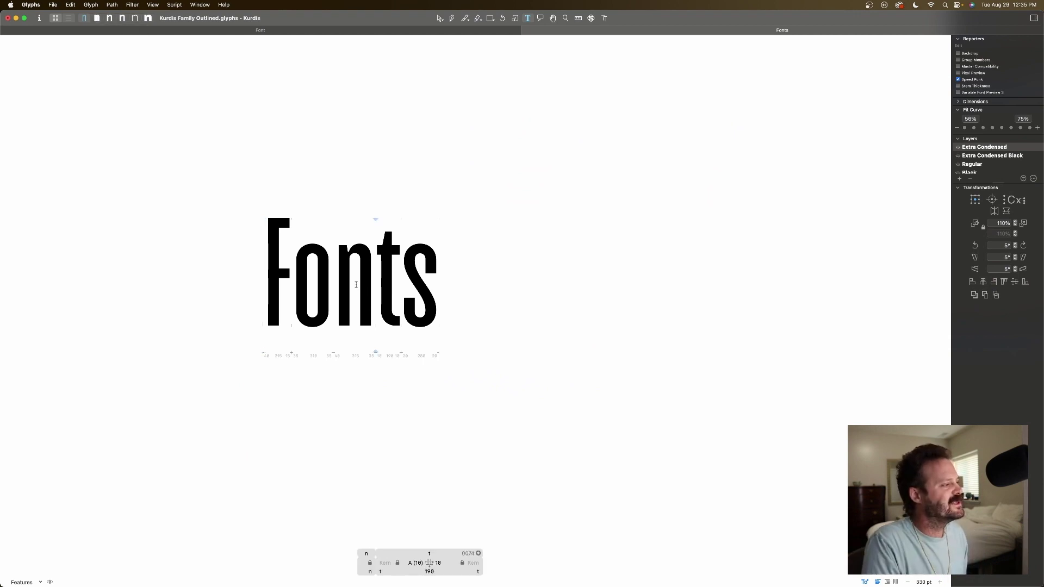
- Open the n zoomed in, hide Speed Punk and show Master Compatibility
key("Escape")
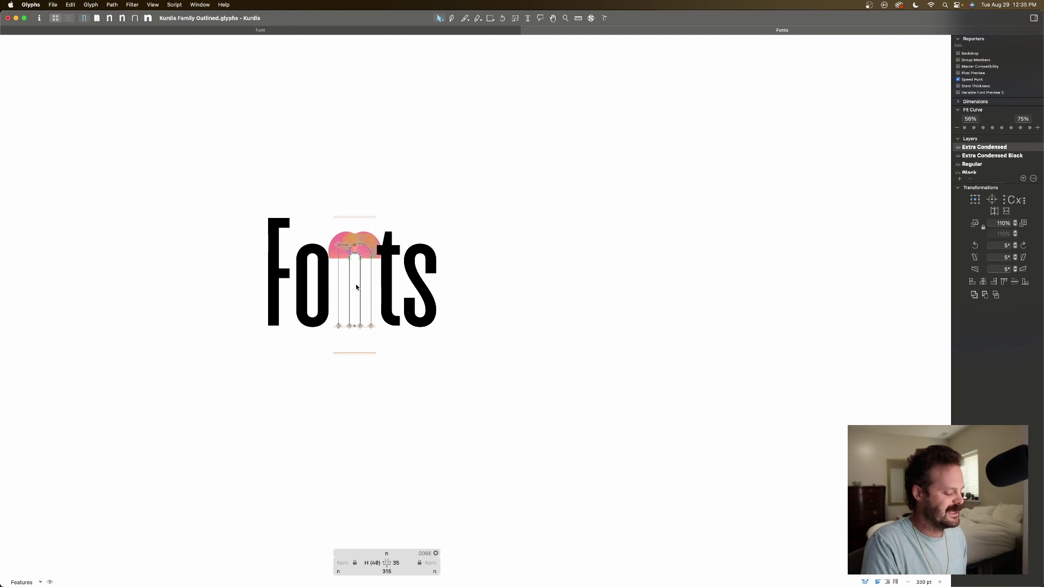
key("super+plus")
scroll(355, 287, "left", 10)
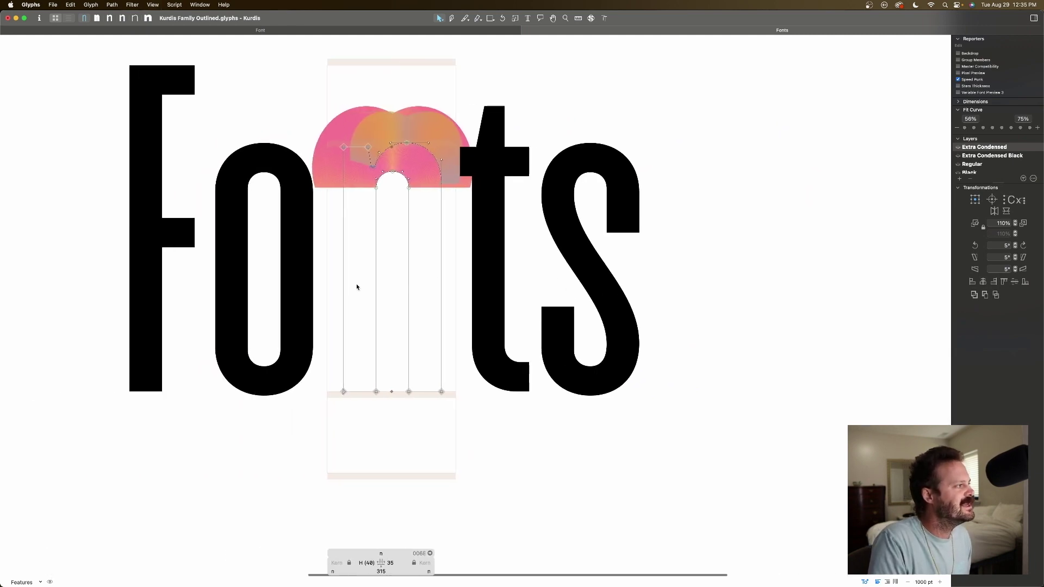
left_click(958, 79)
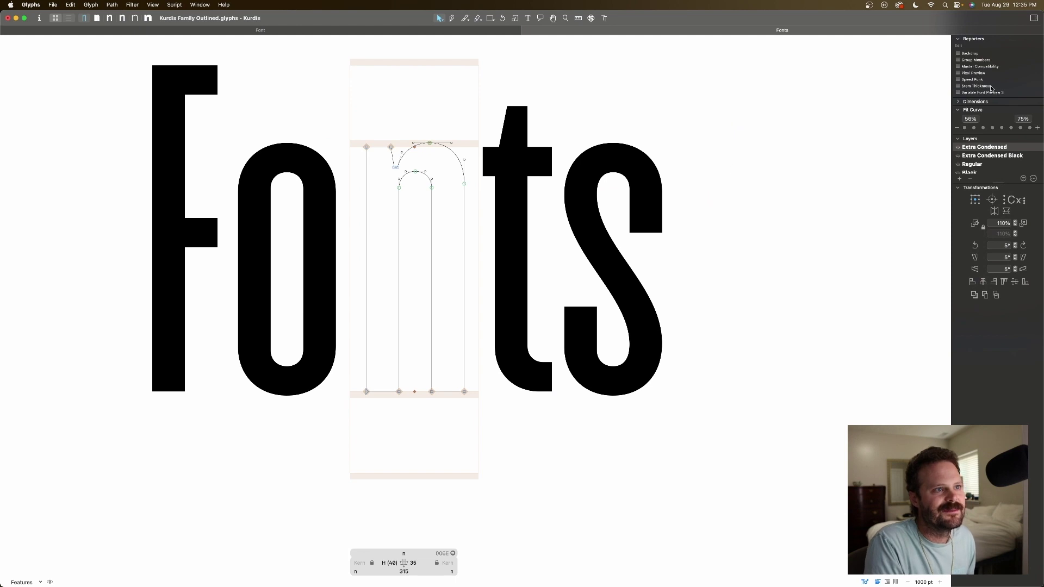
left_click(958, 67)
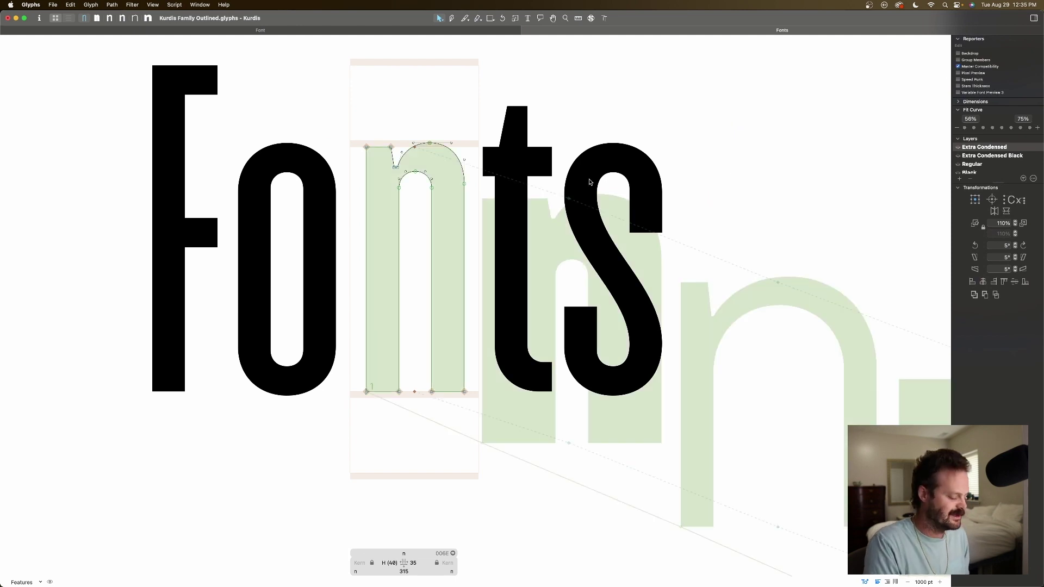
- Zoom out around the n, select its bottom-left node, and switch to Extra Condensed Black
key("super+minus")
scroll(582, 179, "right", 3)
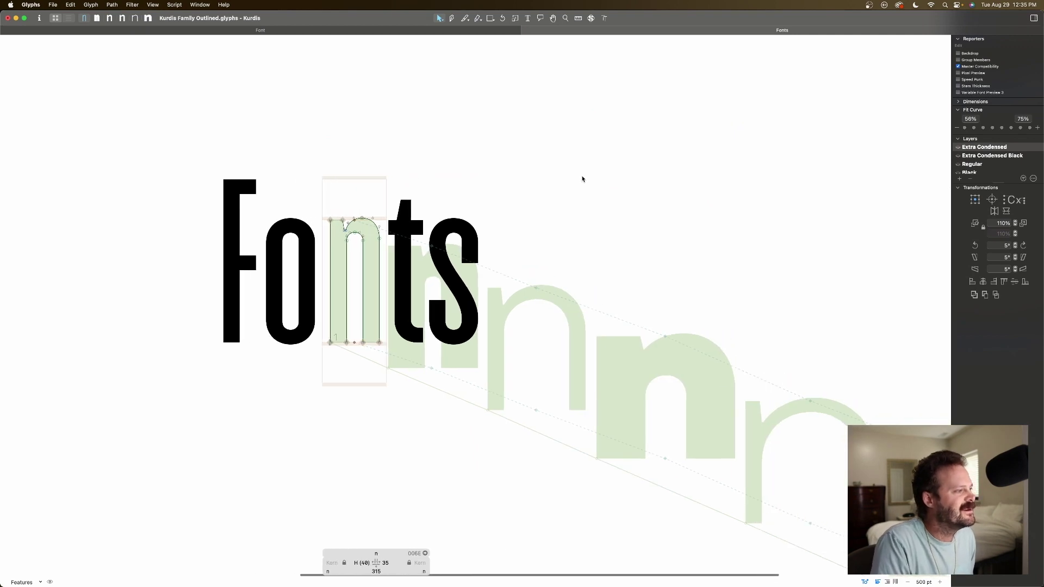
scroll(581, 180, "right", 2)
key("super+minus")
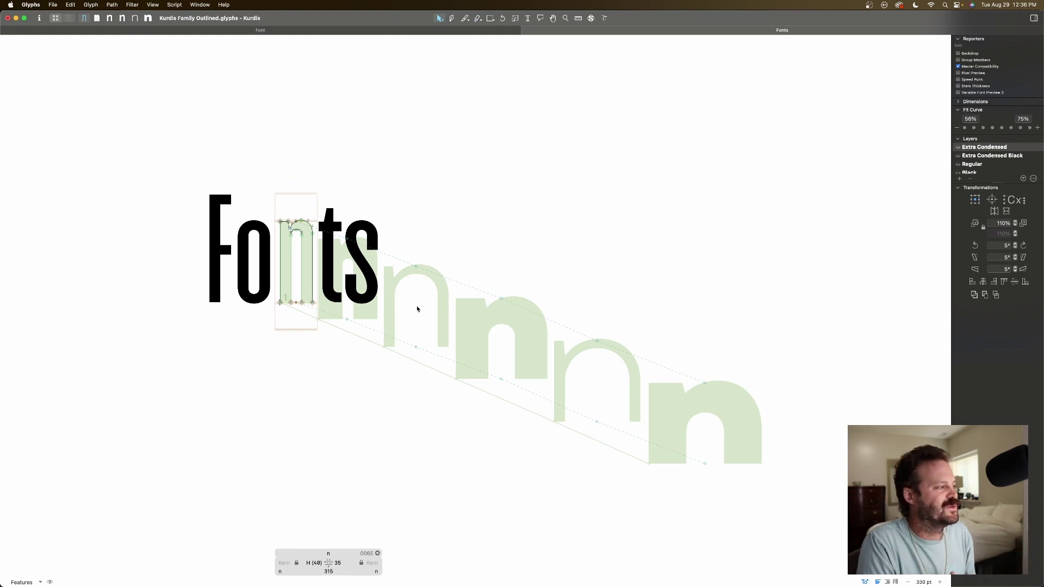
scroll(290, 267, "up", 5)
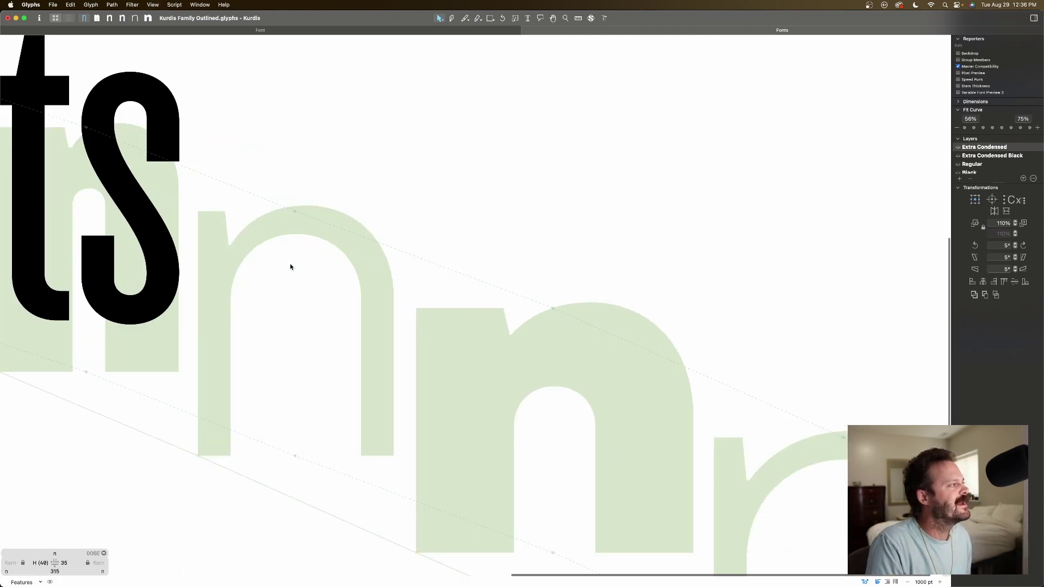
scroll(290, 267, "left", 5)
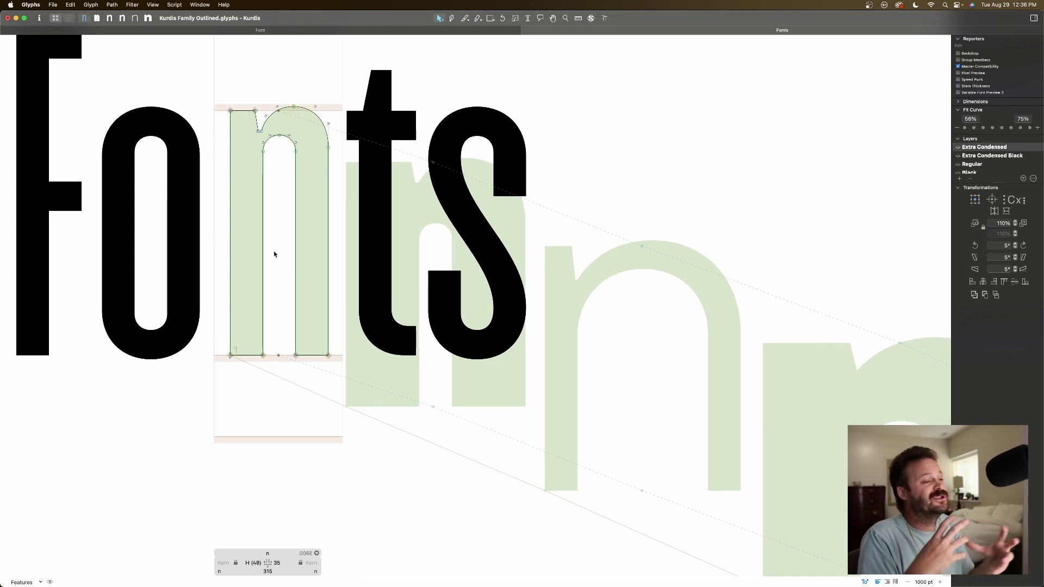
scroll(274, 254, "down", 1)
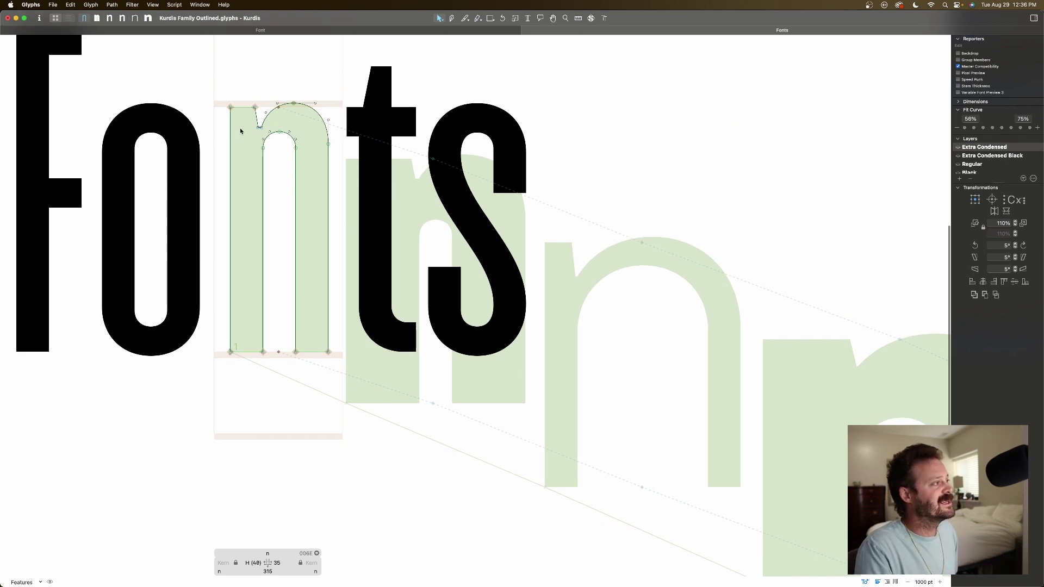
left_click(230, 352)
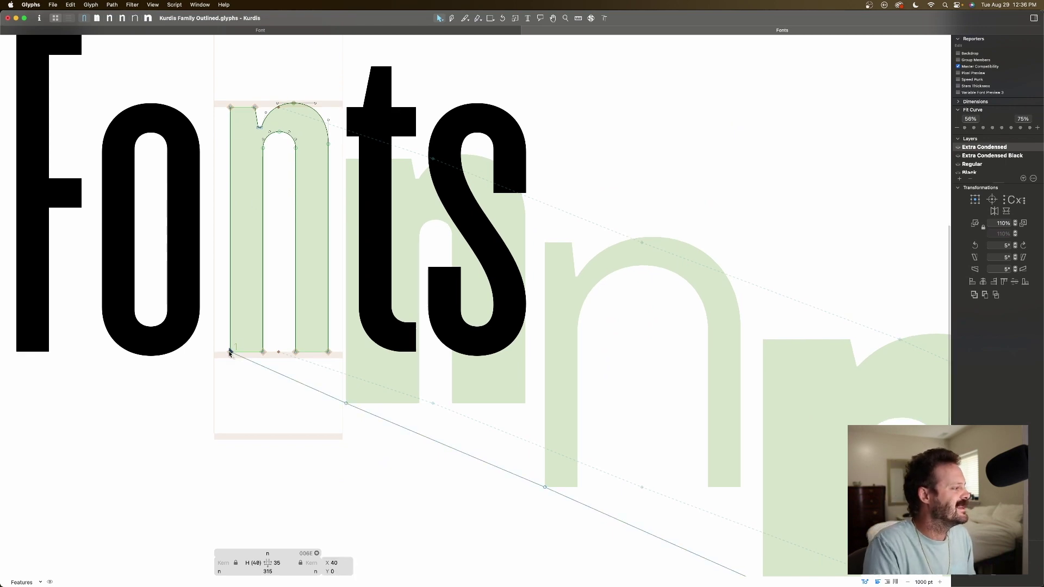
left_click(97, 18)
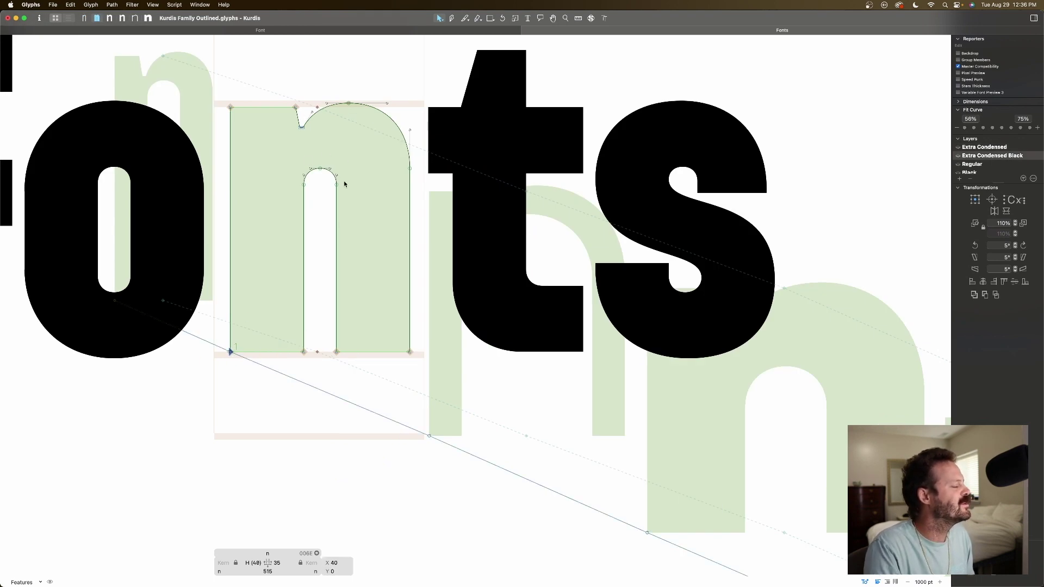
- On the widest master, zoom into the n's arch and select the notch node
left_click(147, 18)
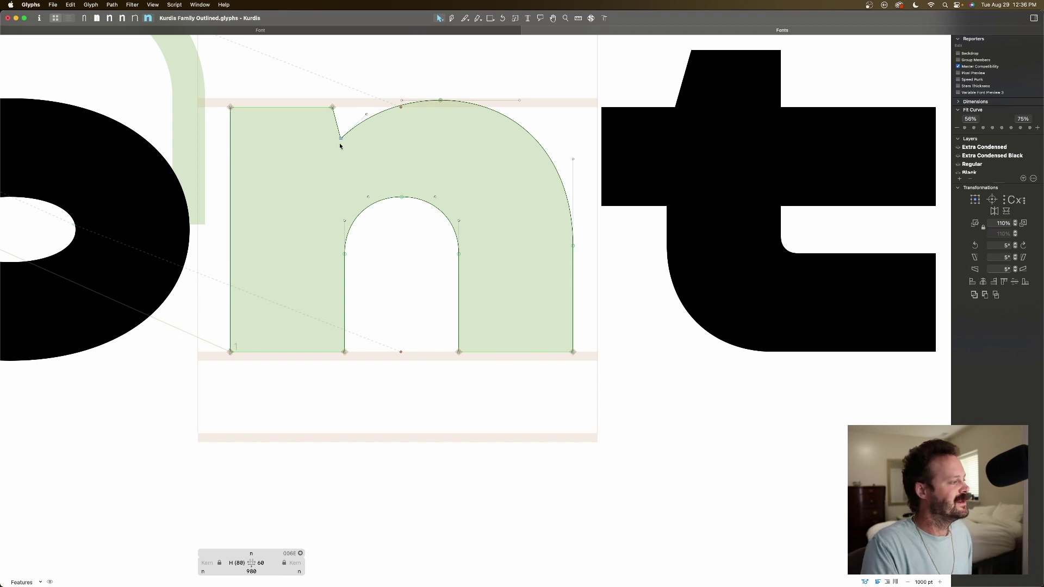
key("space")
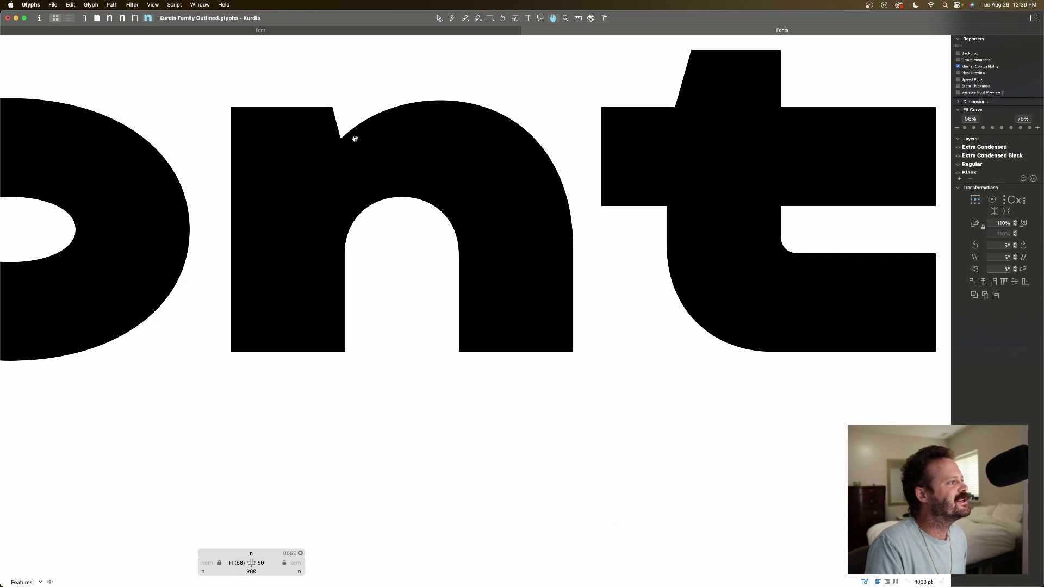
key("super+0")
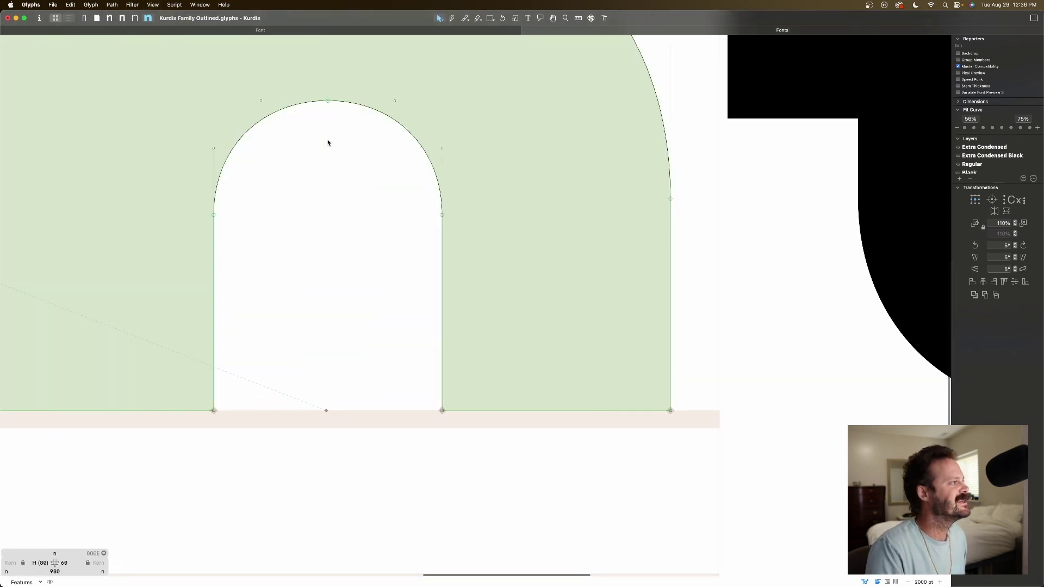
scroll(328, 143, "up", 5)
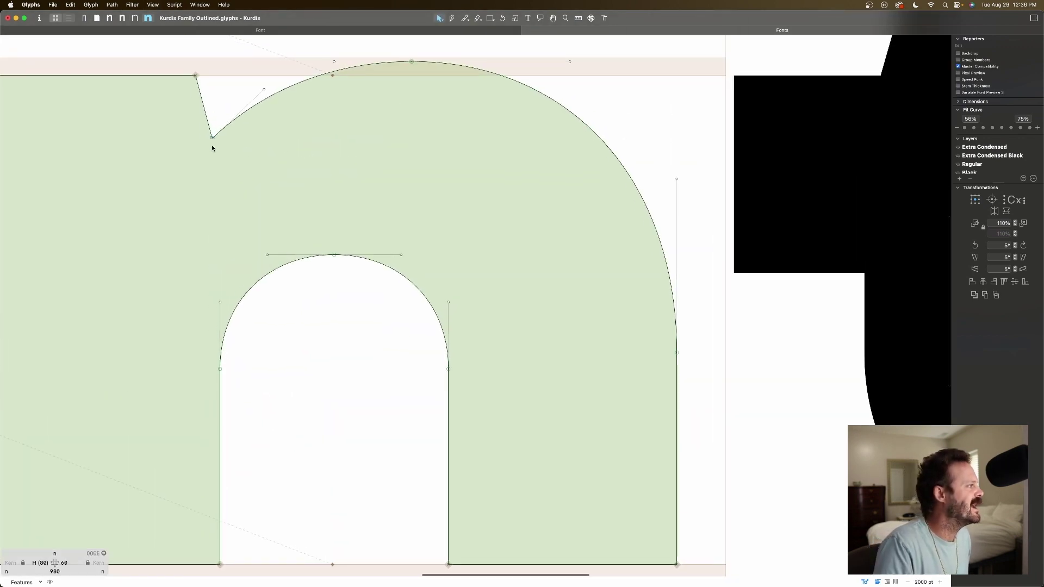
left_click(212, 139)
scroll(212, 143, "down", 1)
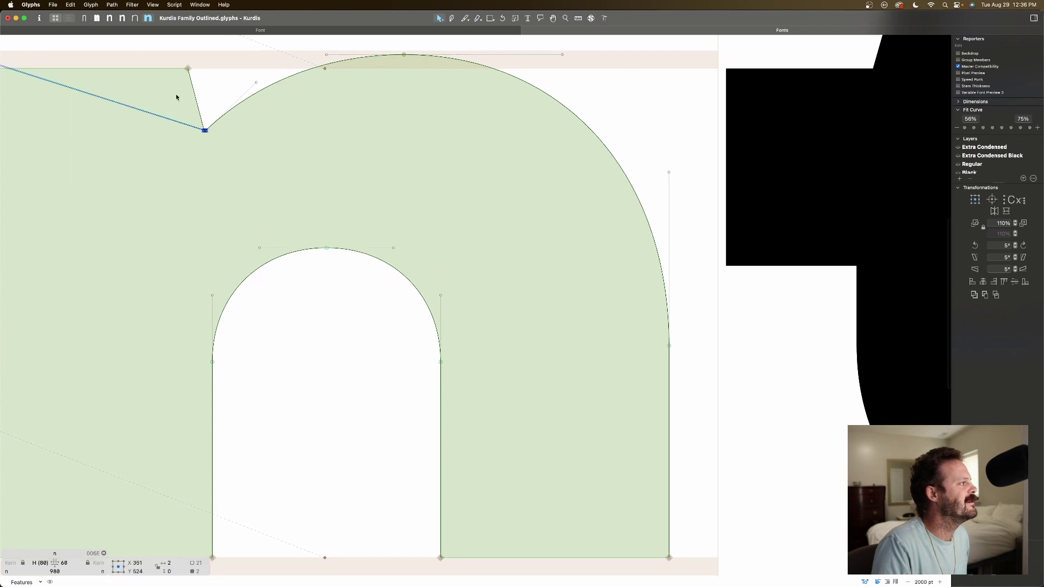
- Return to Extra Condensed and zoom out to show the whole word Fonts
left_click(84, 18)
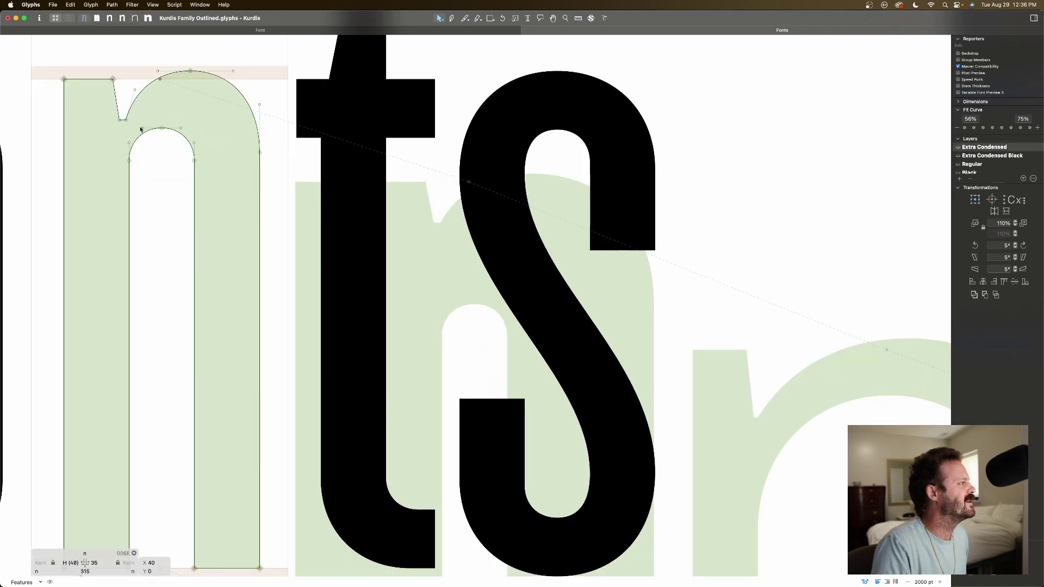
key("space")
left_click_drag(141, 128, 182, 129)
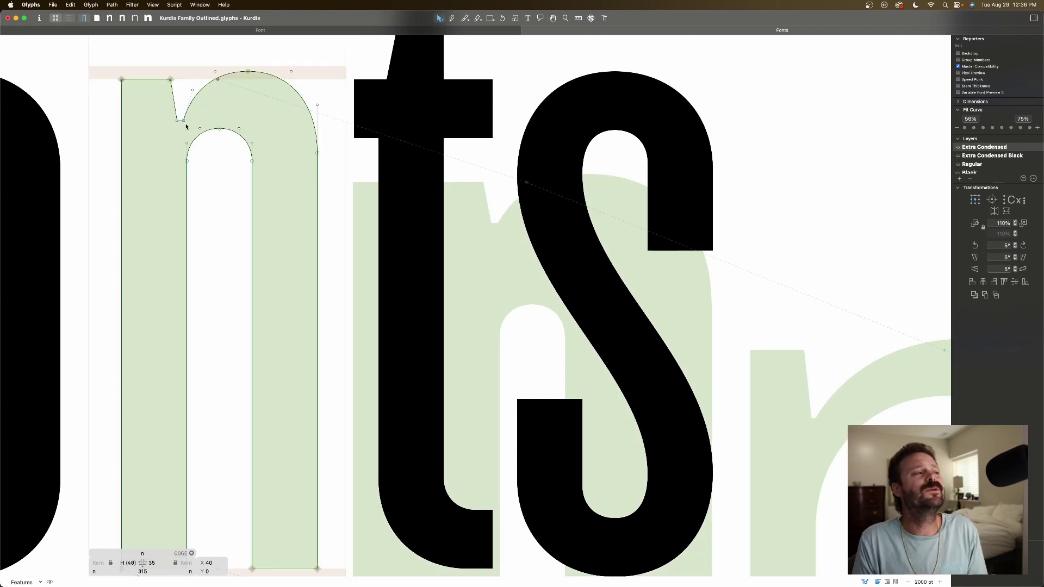
key("super+minus")
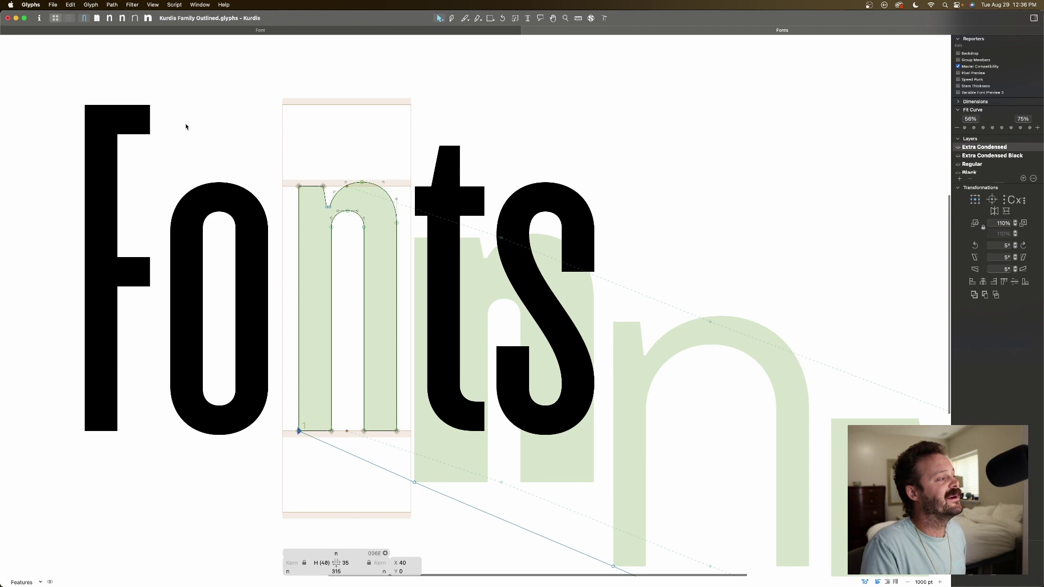
left_click(293, 139)
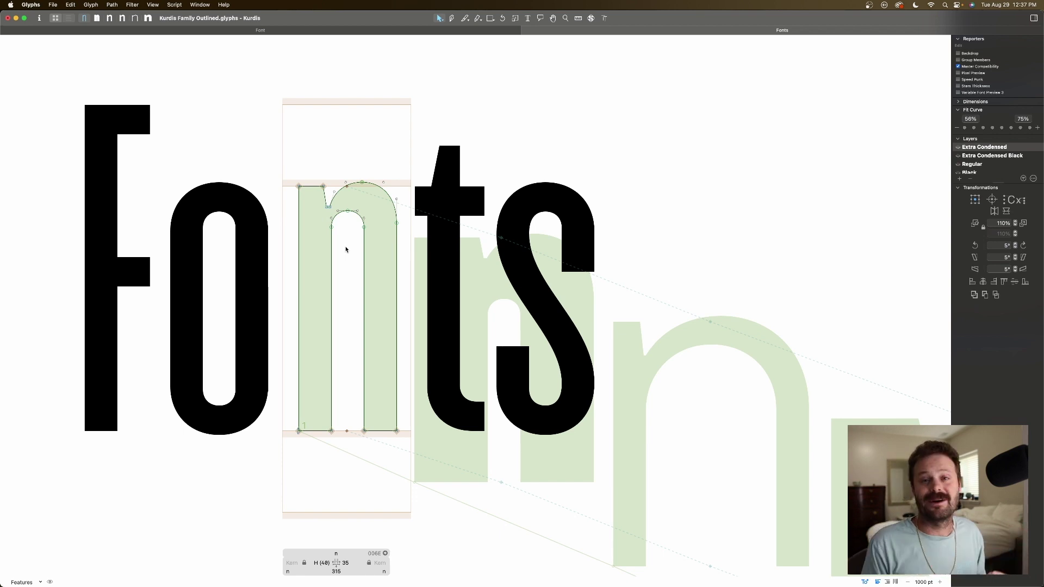
key("super+minus")
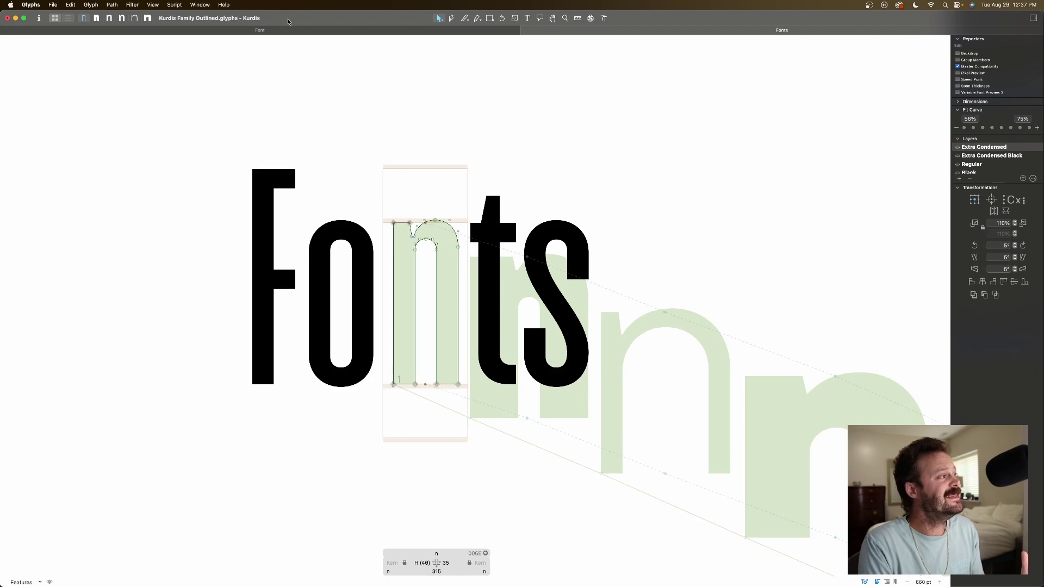
- In Font Info's Masters tab, review Extra Condensed Black, then Regular (width 60, weight 0)
left_click(40, 19)
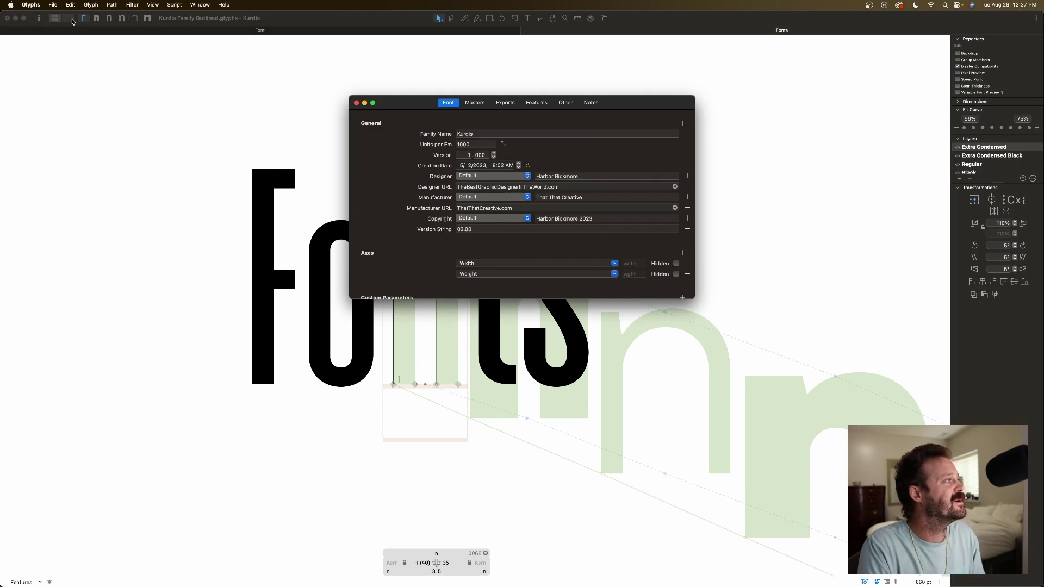
left_click_drag(404, 101, 413, 114)
left_click(483, 116)
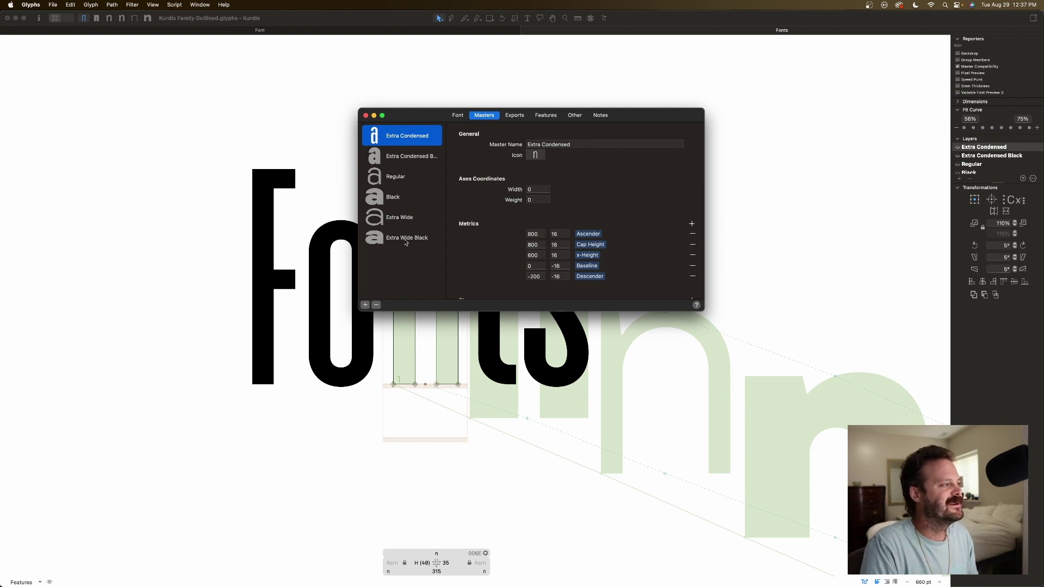
scroll(476, 167, "down", 3)
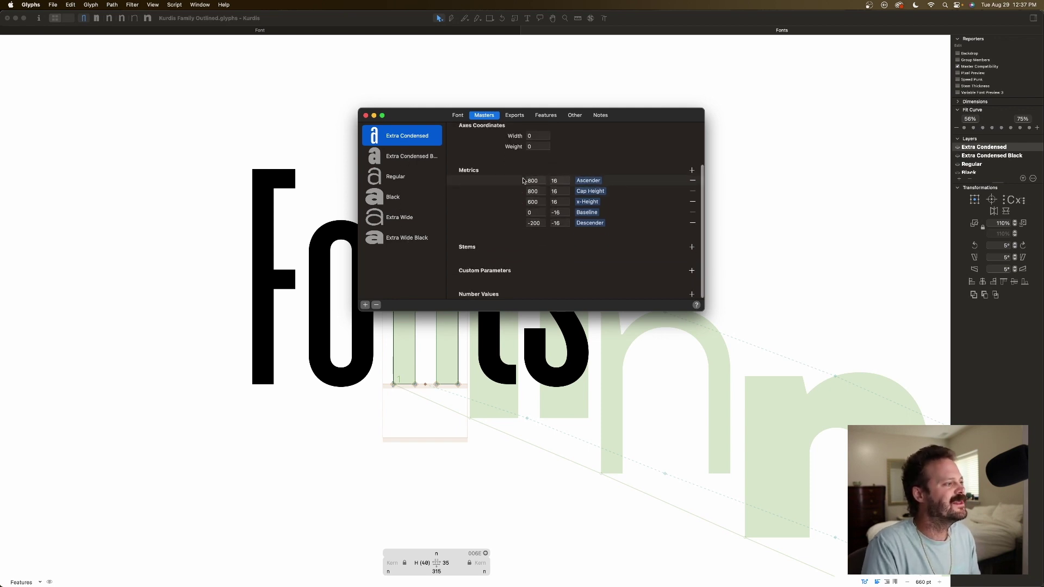
scroll(476, 167, "up", 3)
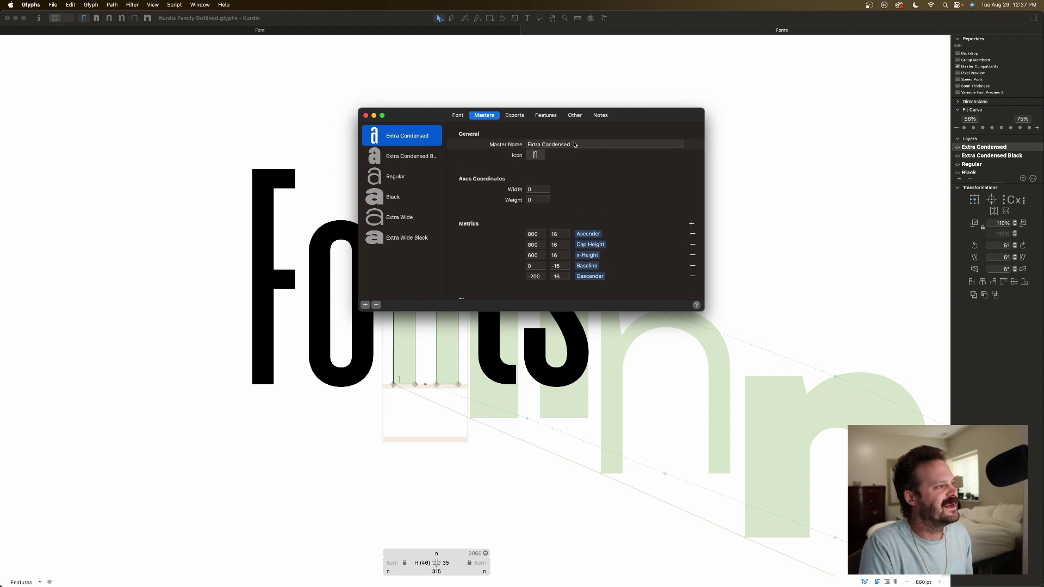
left_click(402, 157)
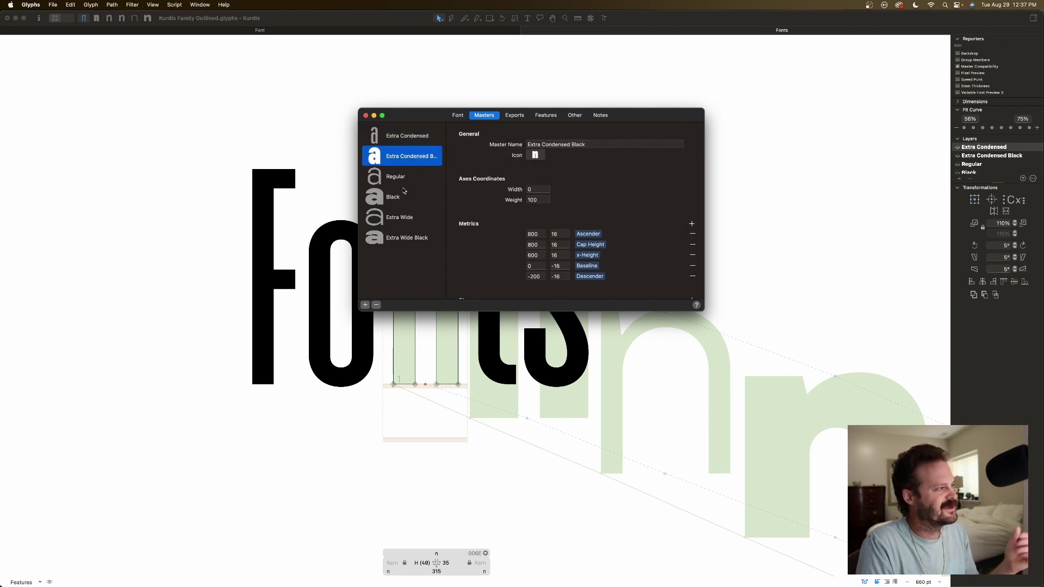
left_click(398, 181)
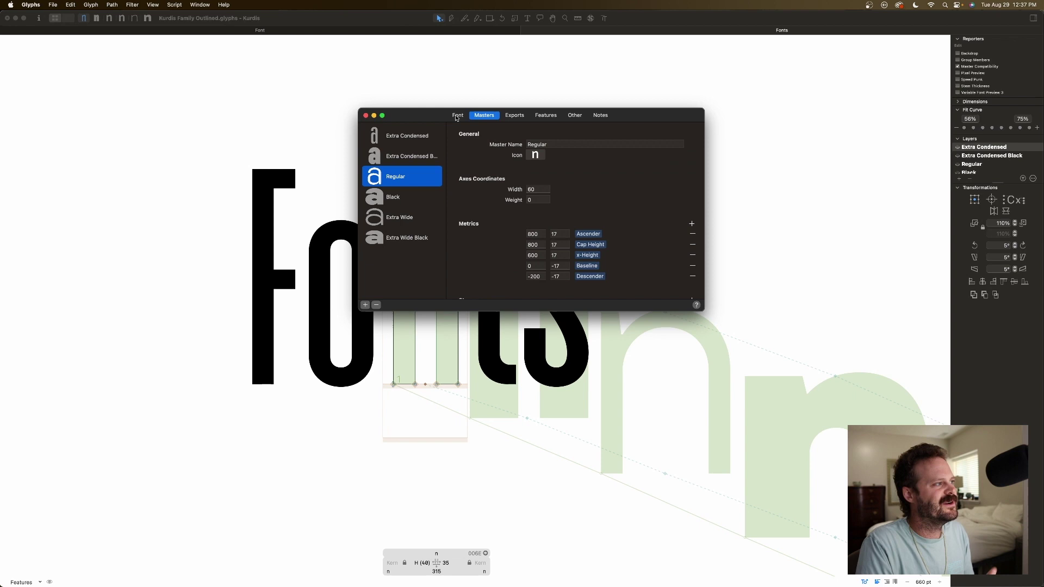
- In the Font tab, add a trial third axis named 'fancyness'
left_click(457, 116)
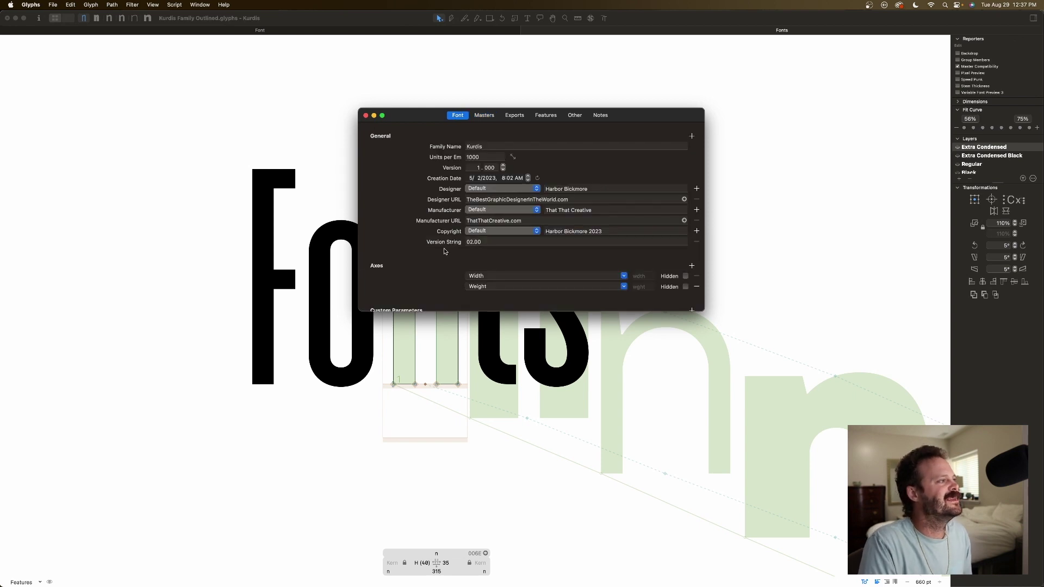
scroll(445, 263, "down", 1)
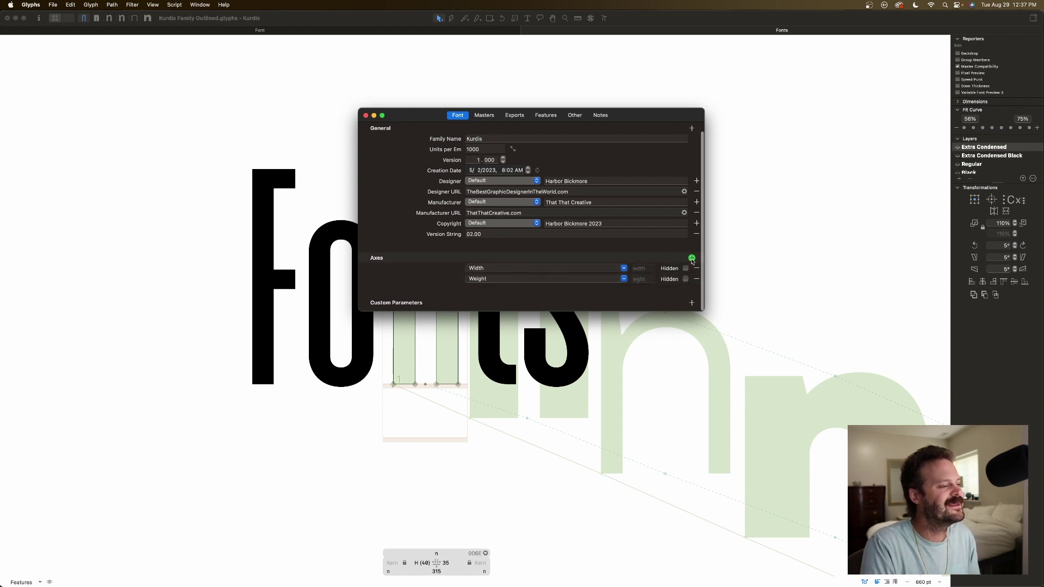
left_click(692, 258)
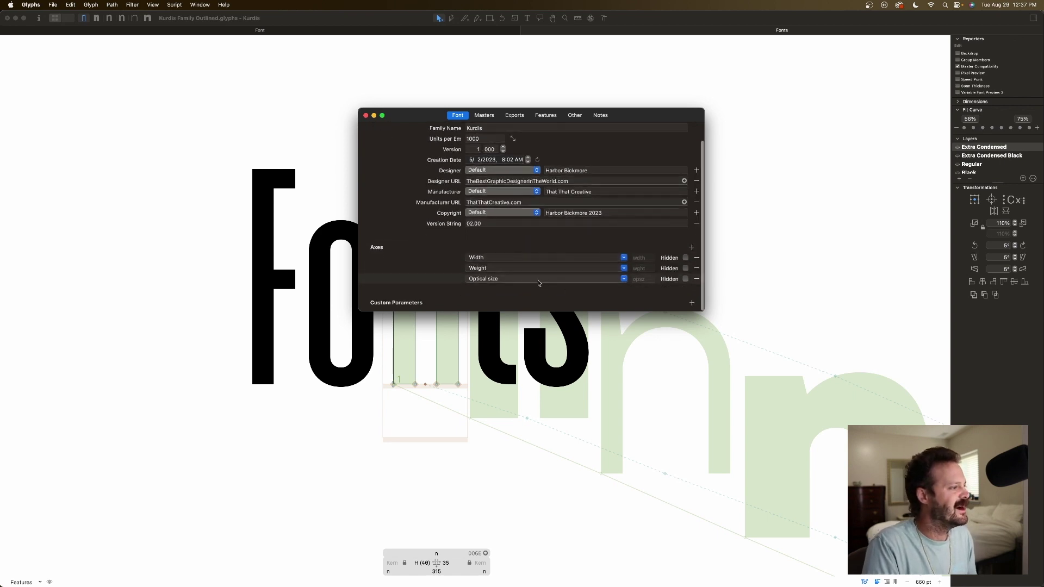
left_click(481, 280)
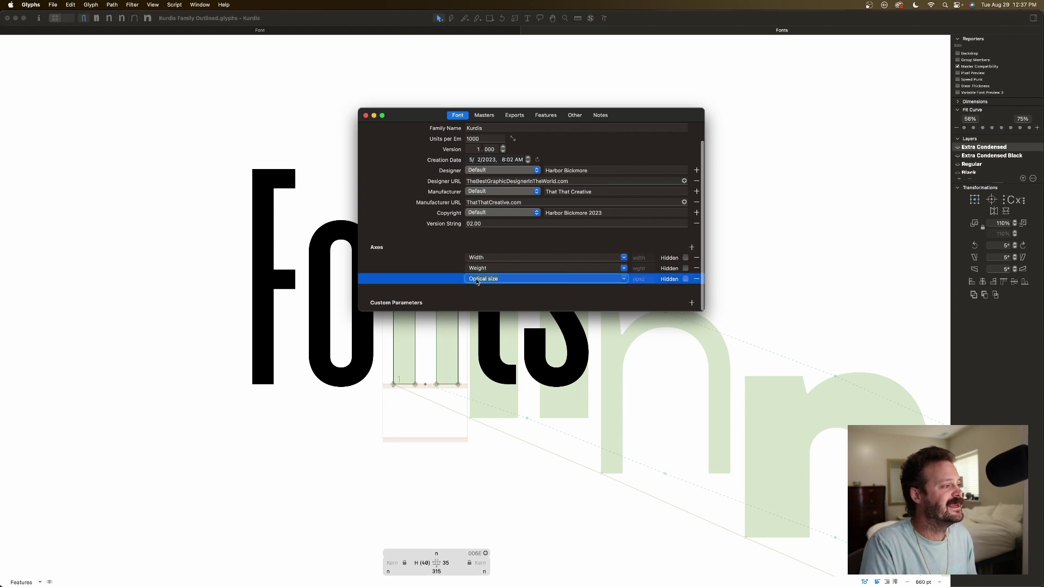
type("fancy")
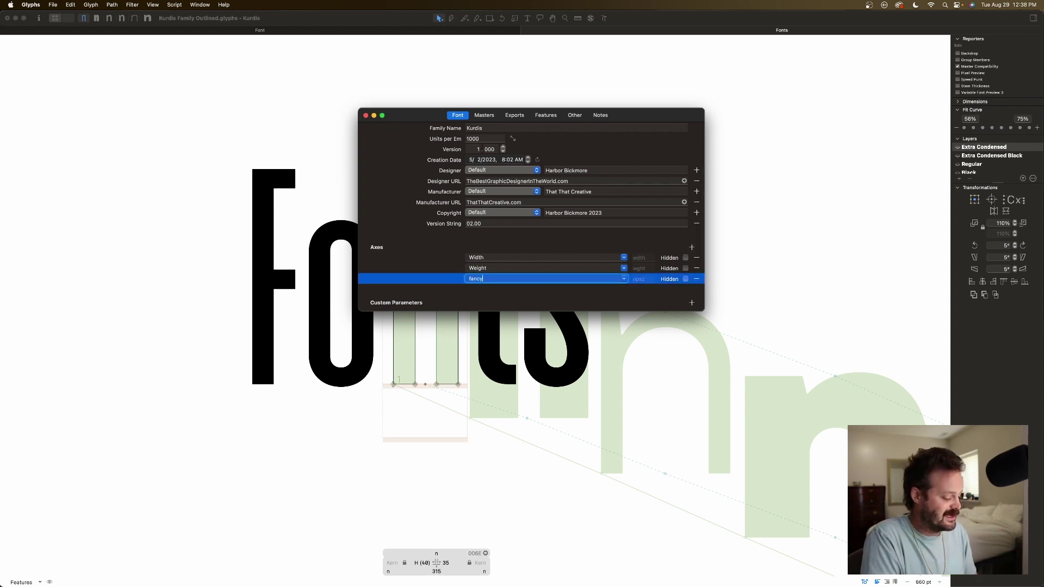
type("ness")
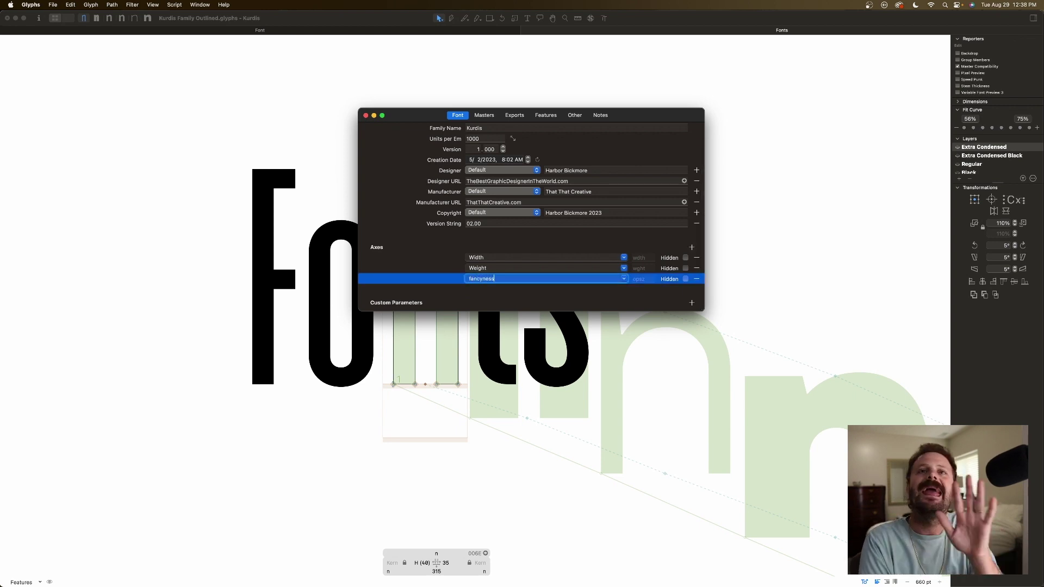
- Delete the third axis, leaving only Width and Weight
left_click(443, 269)
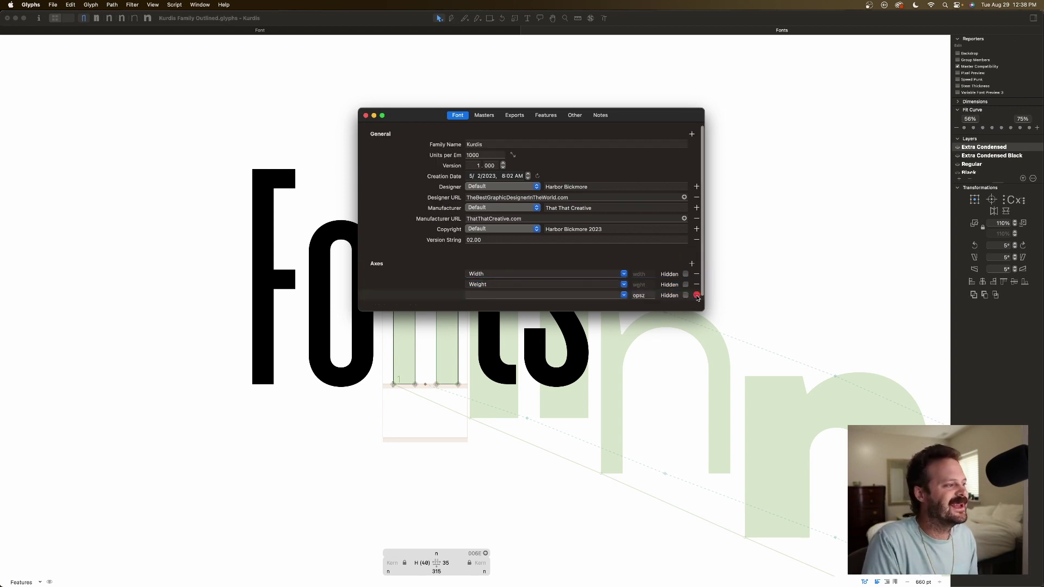
left_click(696, 295)
scroll(370, 125, "down", 1)
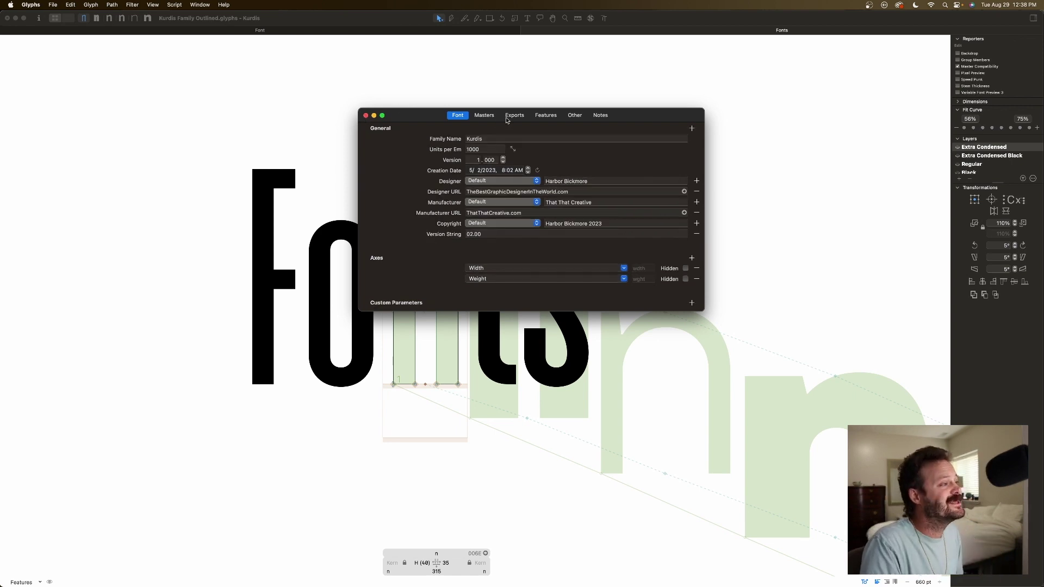
- Review the Exports list without adding anything, then view the masters' width and weight coordinates
left_click(514, 115)
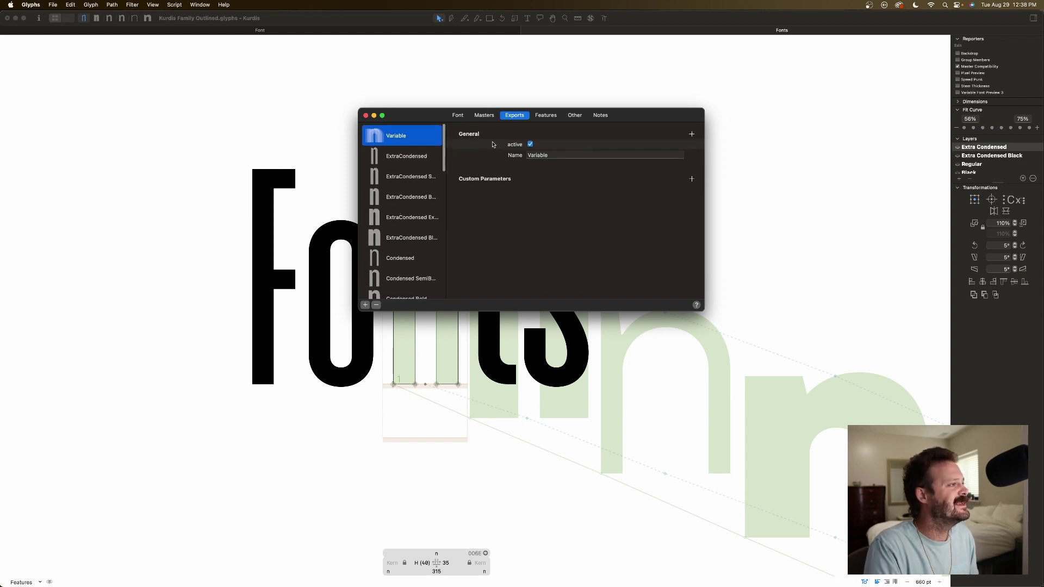
left_click(366, 305)
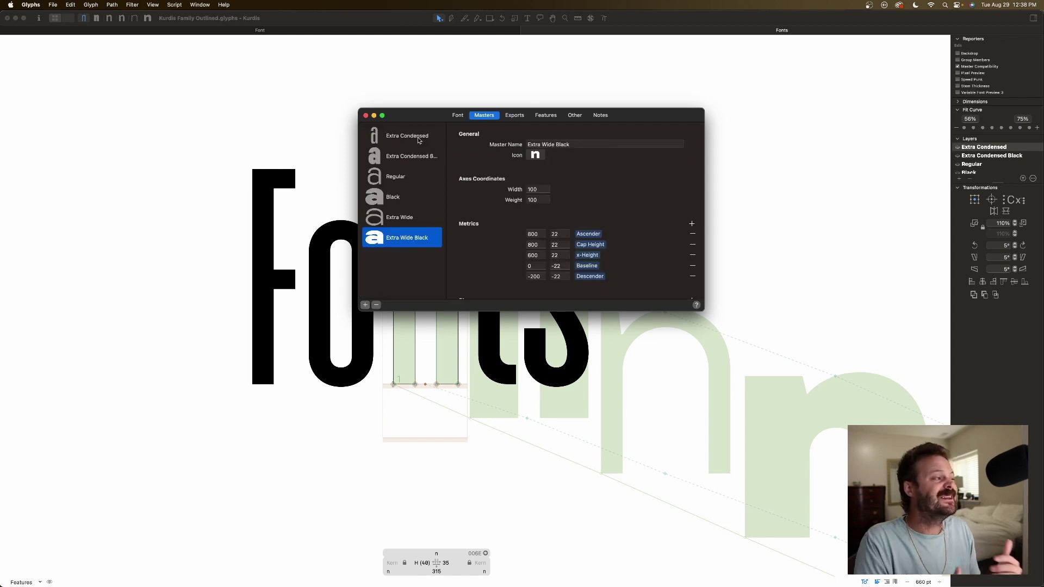
left_click(418, 137)
left_click(417, 154)
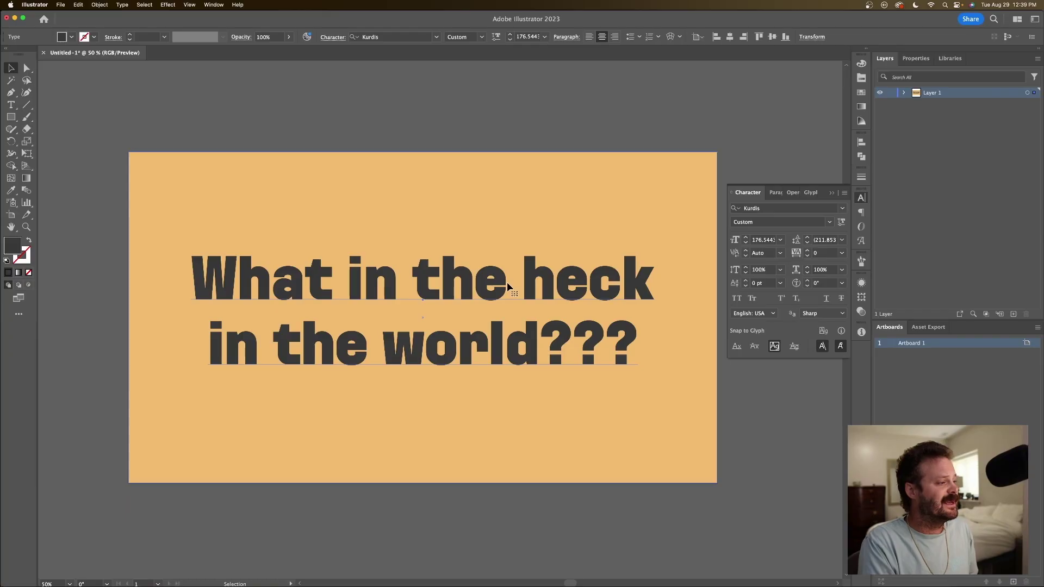
- Select the Kurdis headline and narrow it to width 22 with the variable font slider
left_click(508, 284)
left_click(841, 222)
left_click_drag(758, 252, 753, 256)
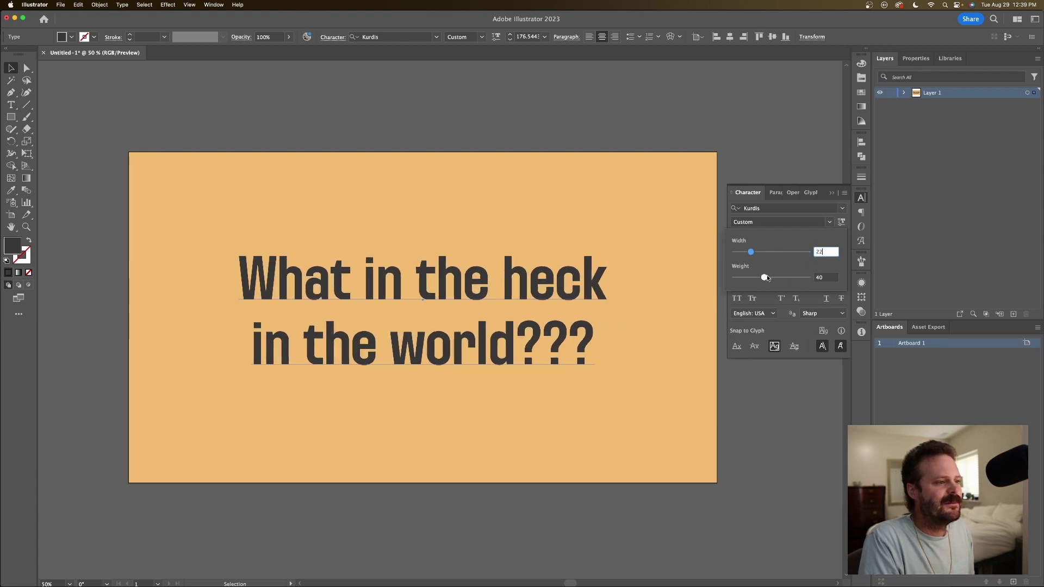
left_click(830, 223)
- Preview the named Kurdis styles, then set the headline to width 32 and weight 65
left_click(830, 223)
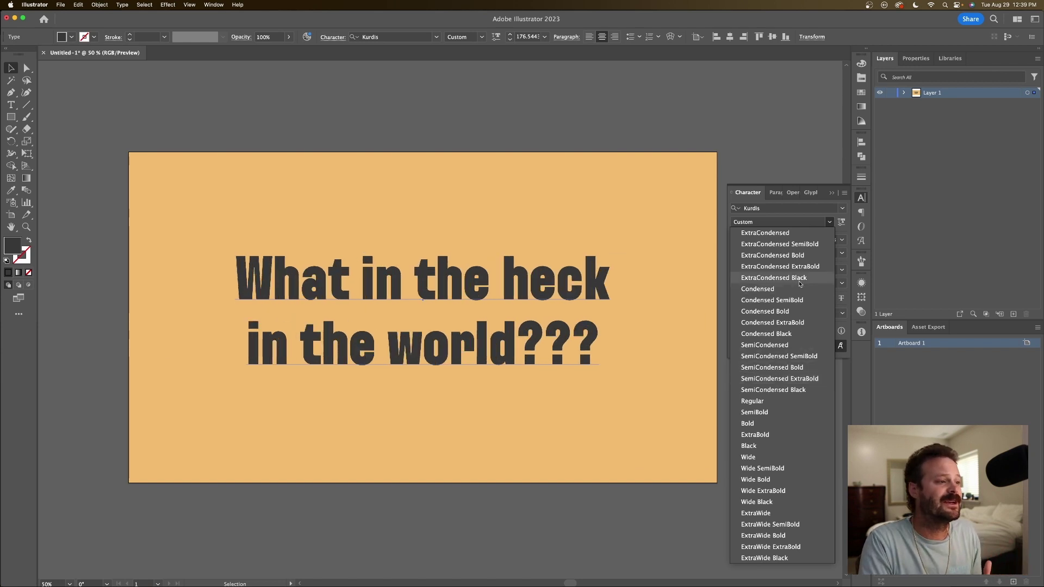
left_click(841, 223)
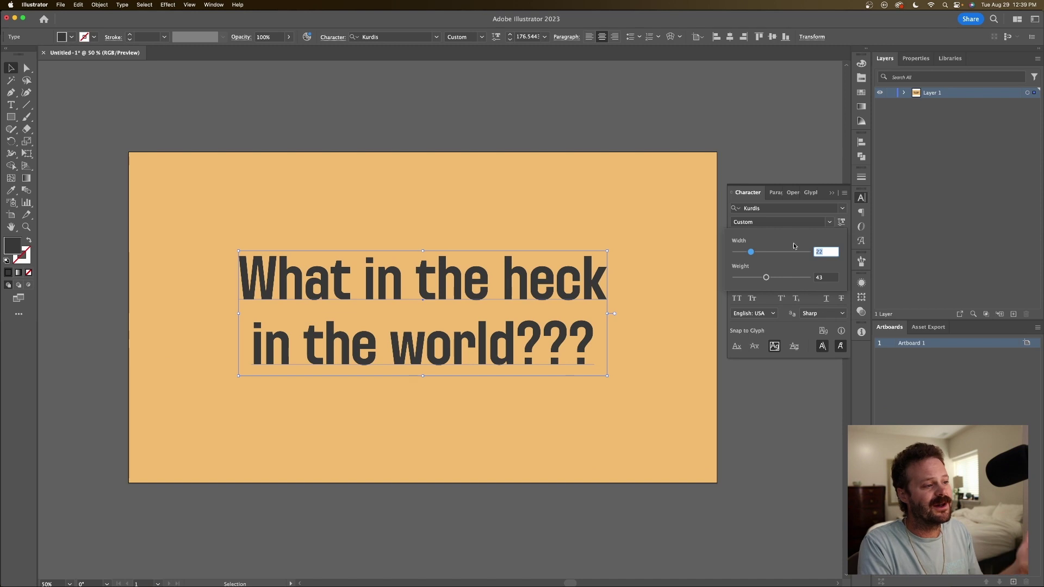
mouse_move(752, 254)
left_mouse_down()
mouse_move(782, 252)
mouse_move(770, 252)
mouse_move(789, 278)
mouse_move(774, 253)
mouse_move(759, 256)
left_mouse_up()
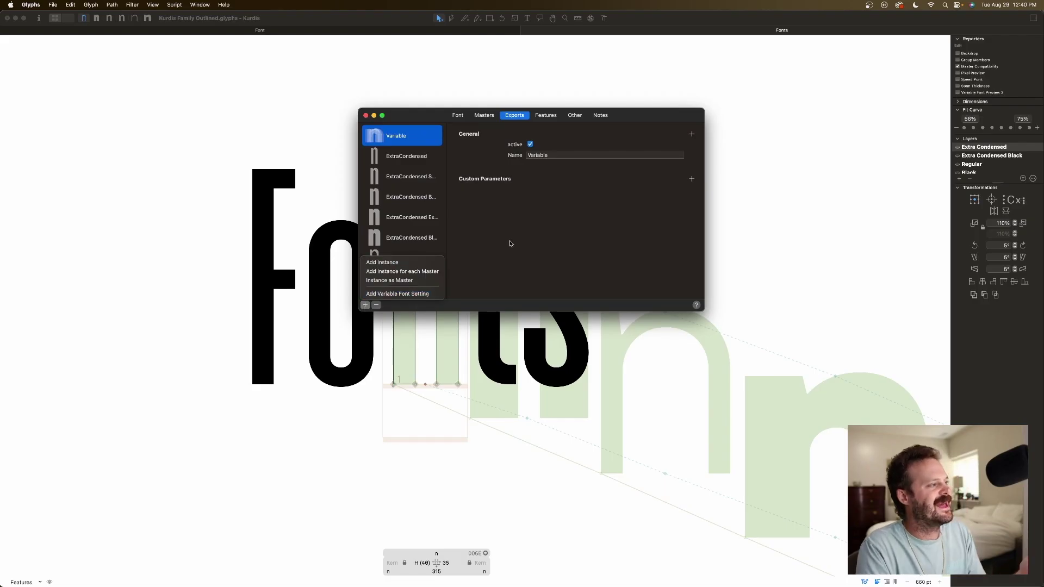
- Inspect the ExtraCondensed, Condensed and Condensed Bold instance settings in the export list
left_click(483, 224)
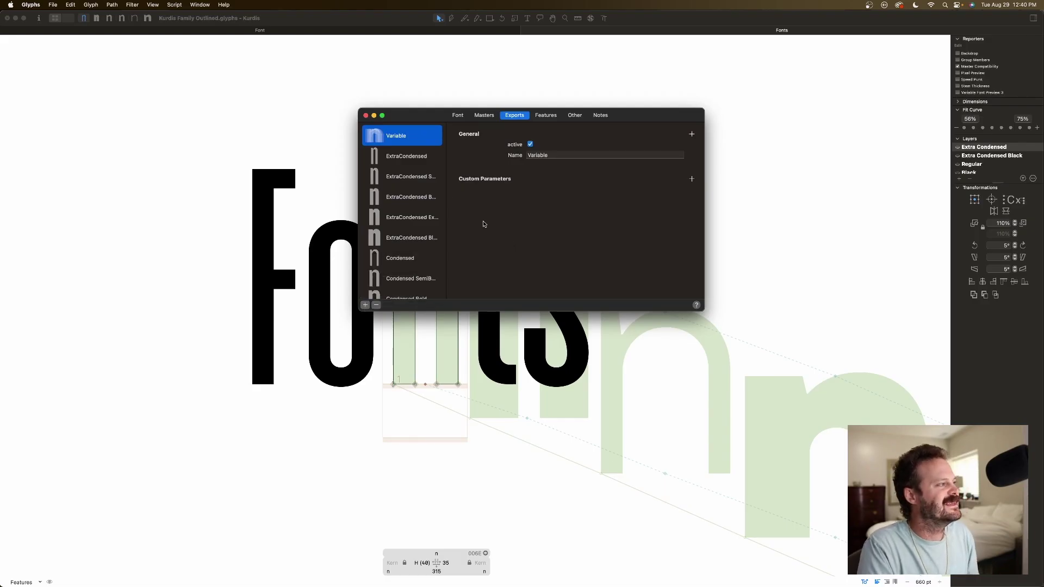
left_click(423, 158)
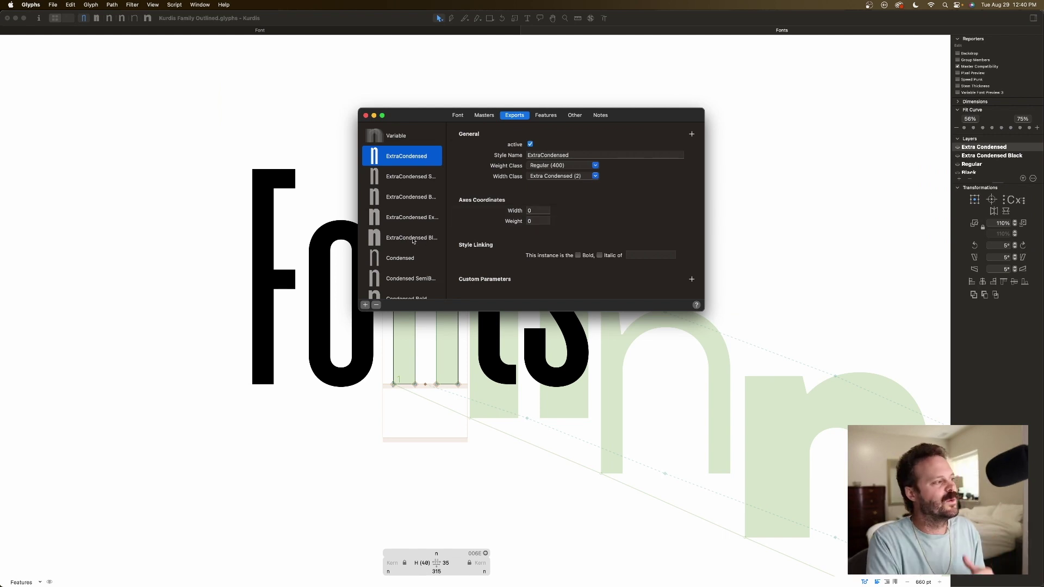
left_click(399, 266)
scroll(413, 277, "down", 2)
left_click(414, 261)
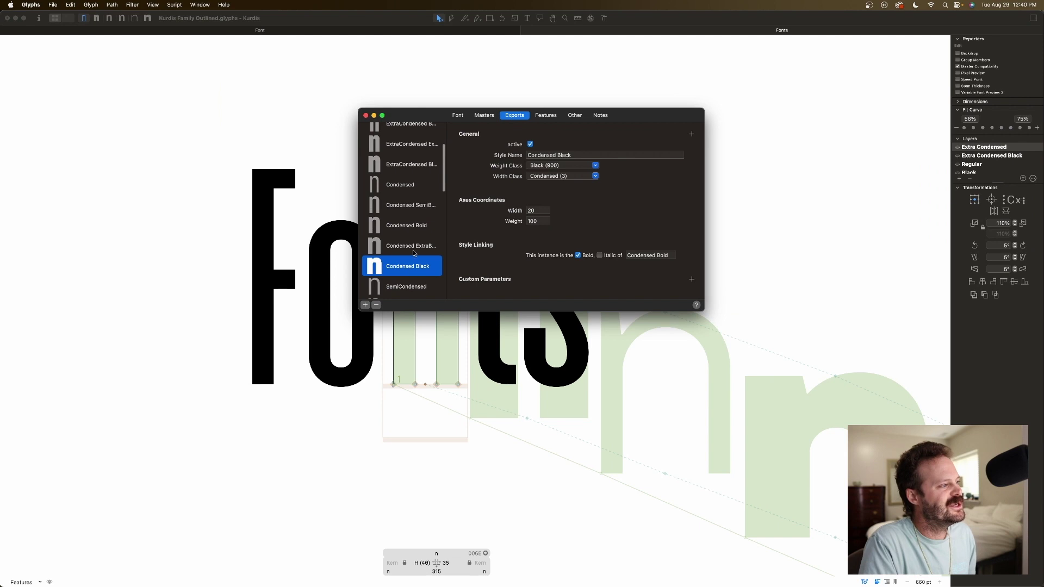
scroll(414, 240, "down", 2)
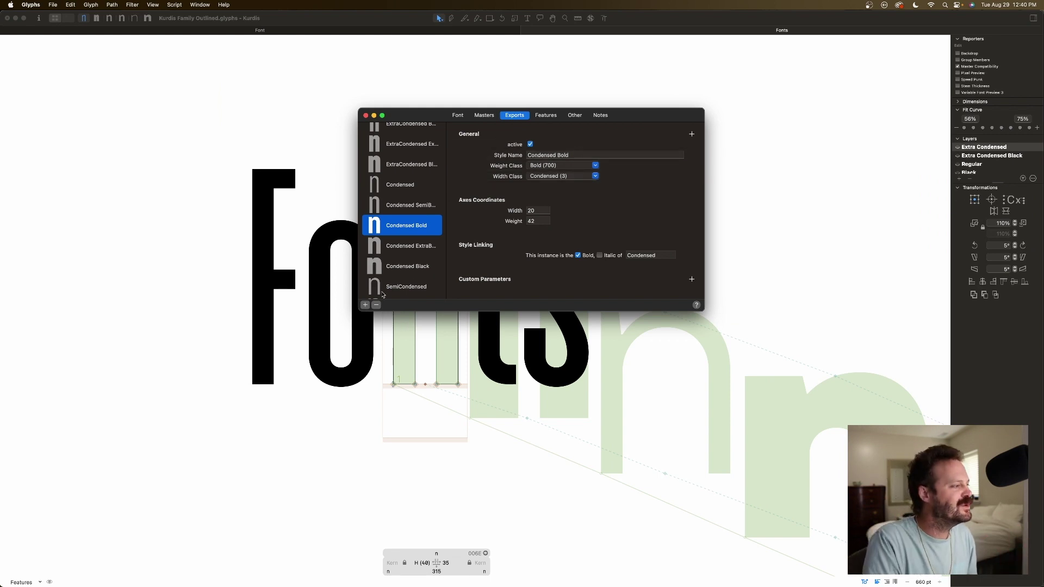
scroll(387, 273, "up", 4)
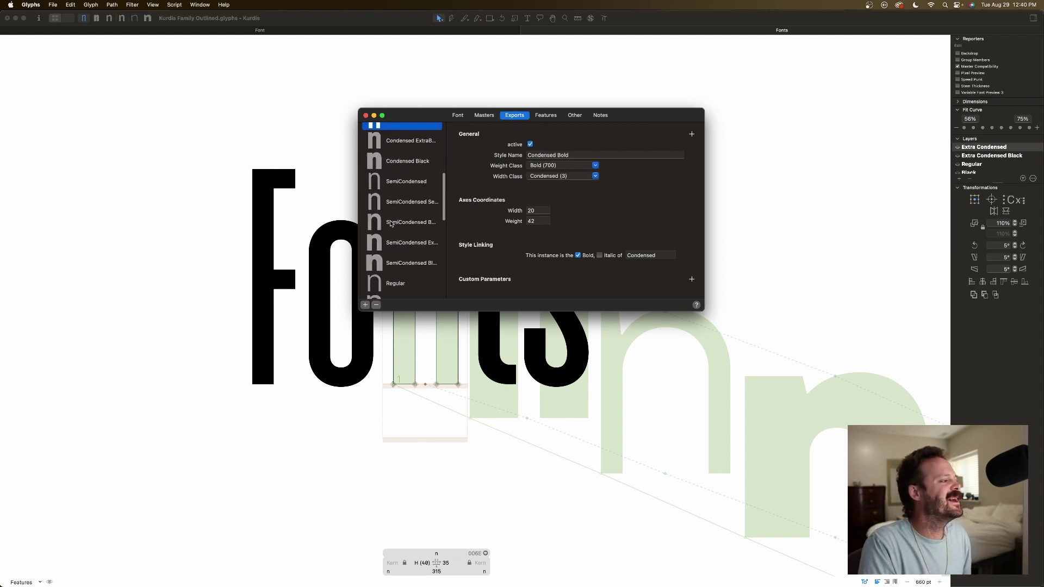
- Add a Variable Font Setting to the exports, review it, and close Font Info
left_click(366, 305)
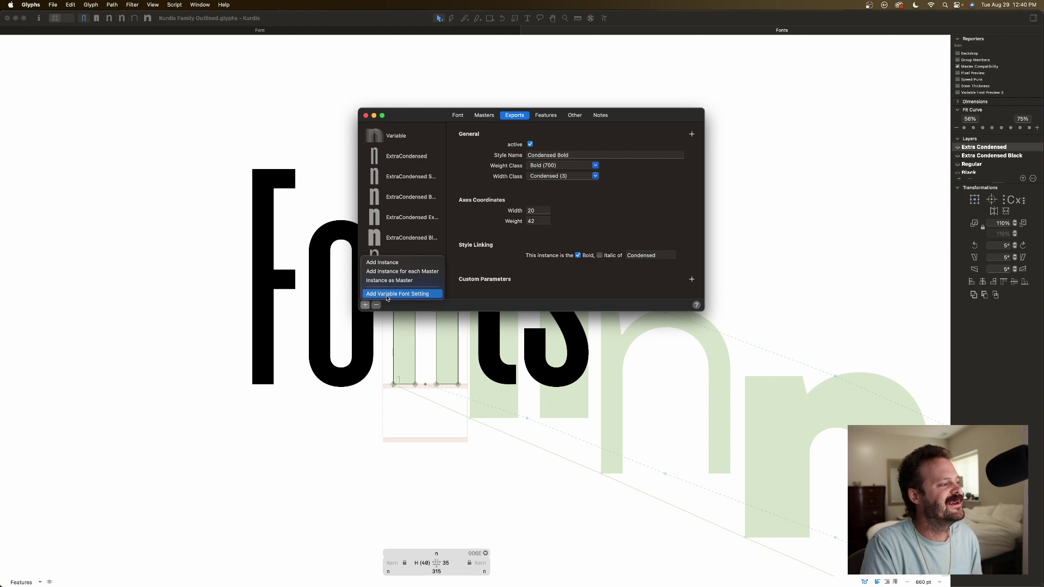
left_click(387, 293)
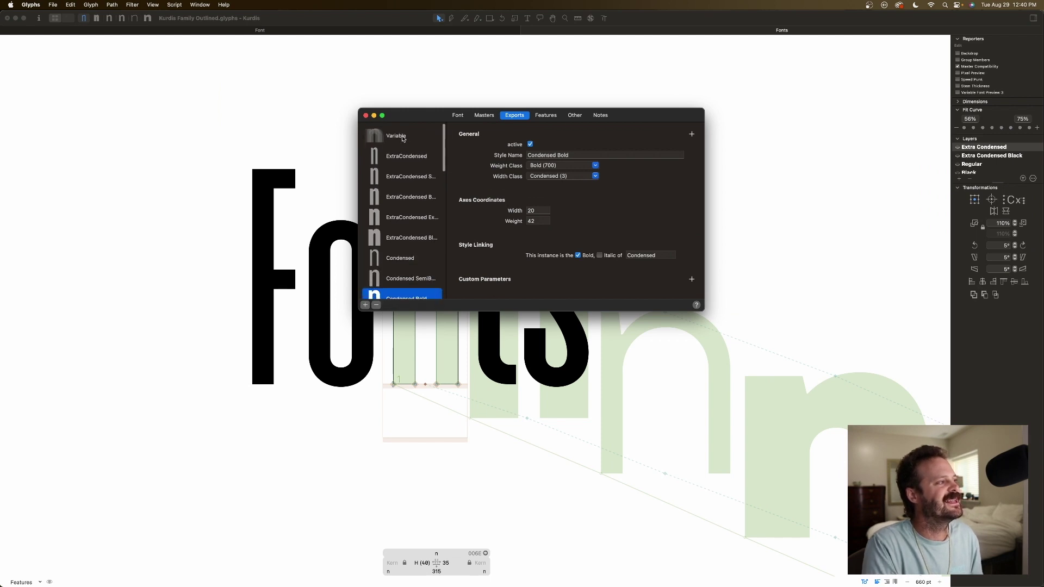
left_click(402, 137)
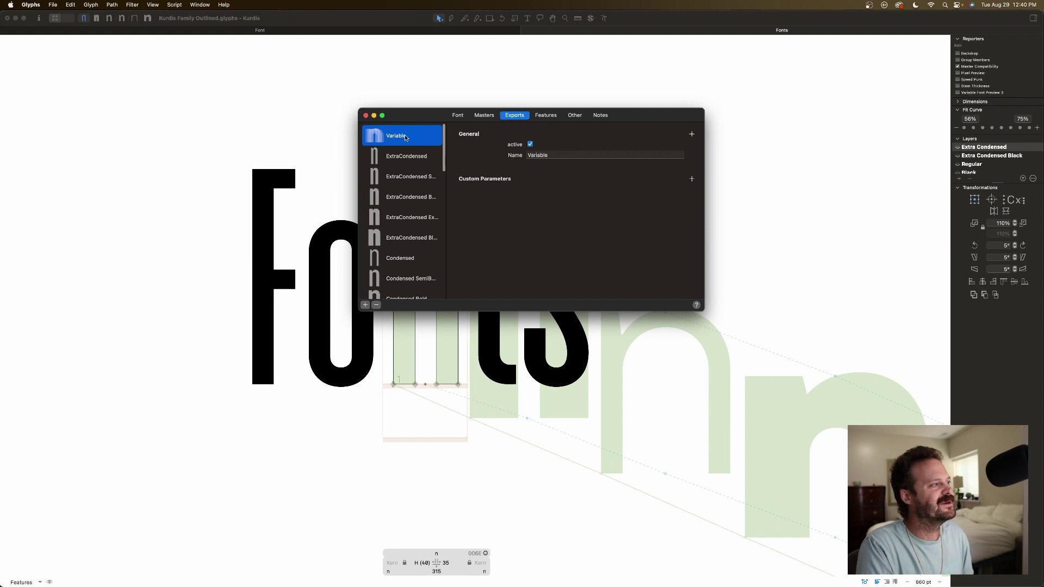
left_click(366, 115)
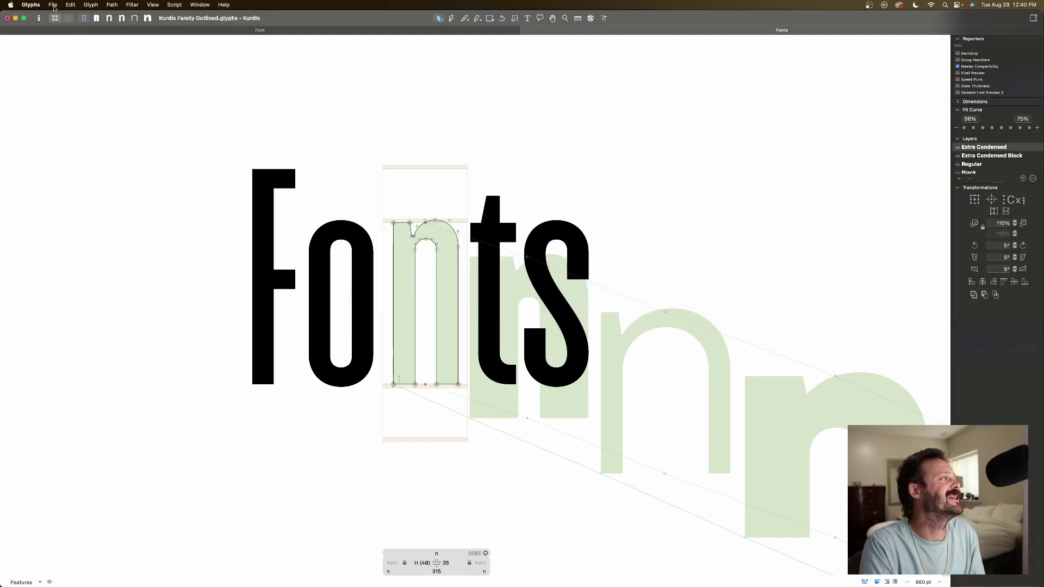
left_click(53, 5)
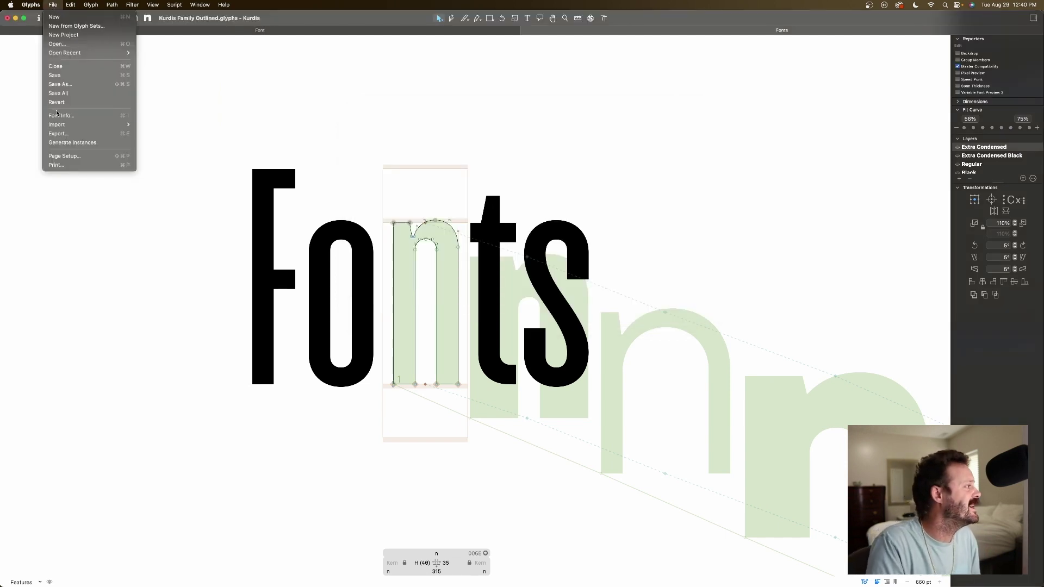
left_click(67, 134)
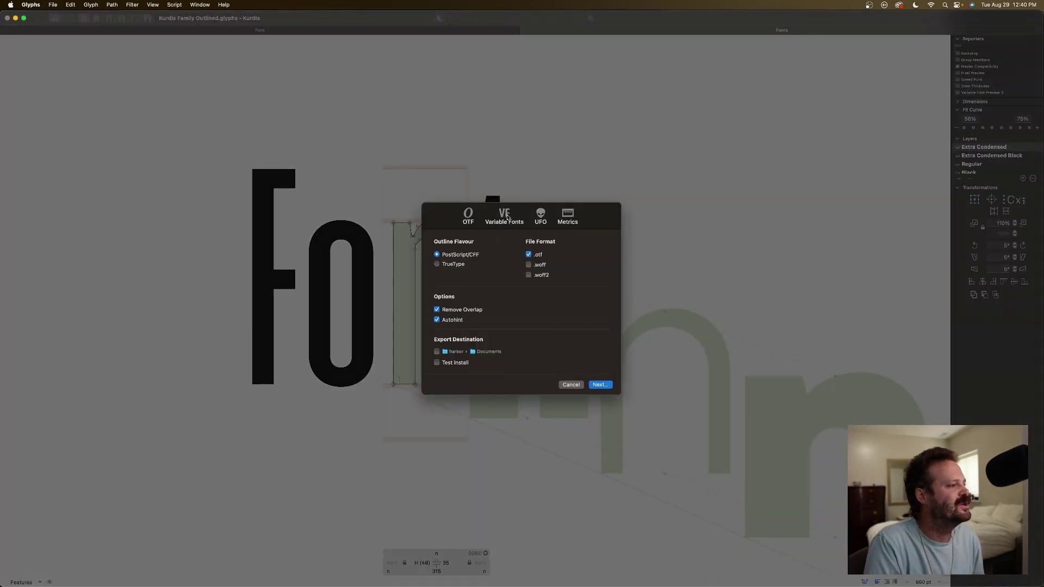
left_click(506, 216)
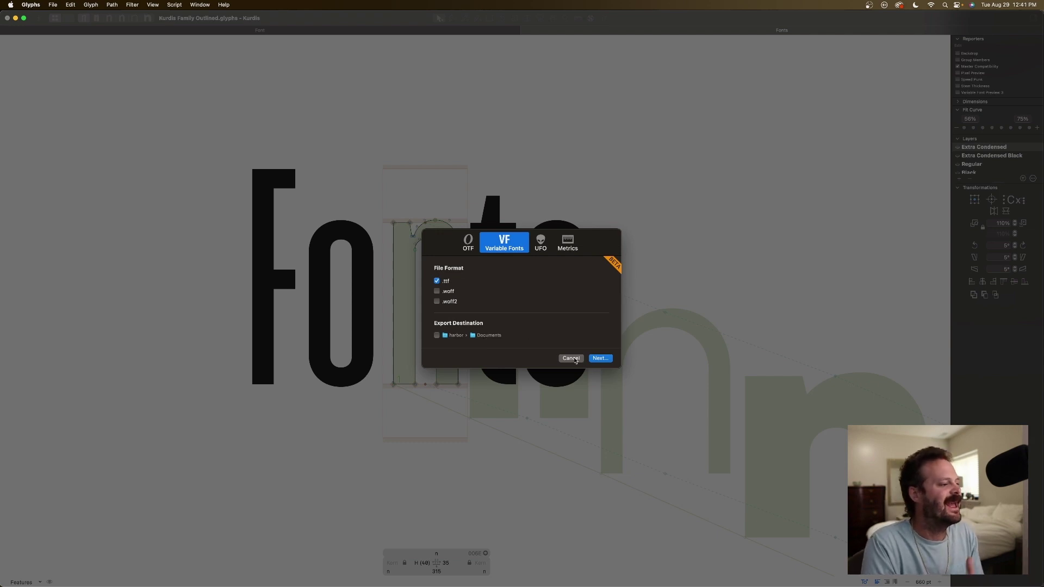
left_click(571, 358)
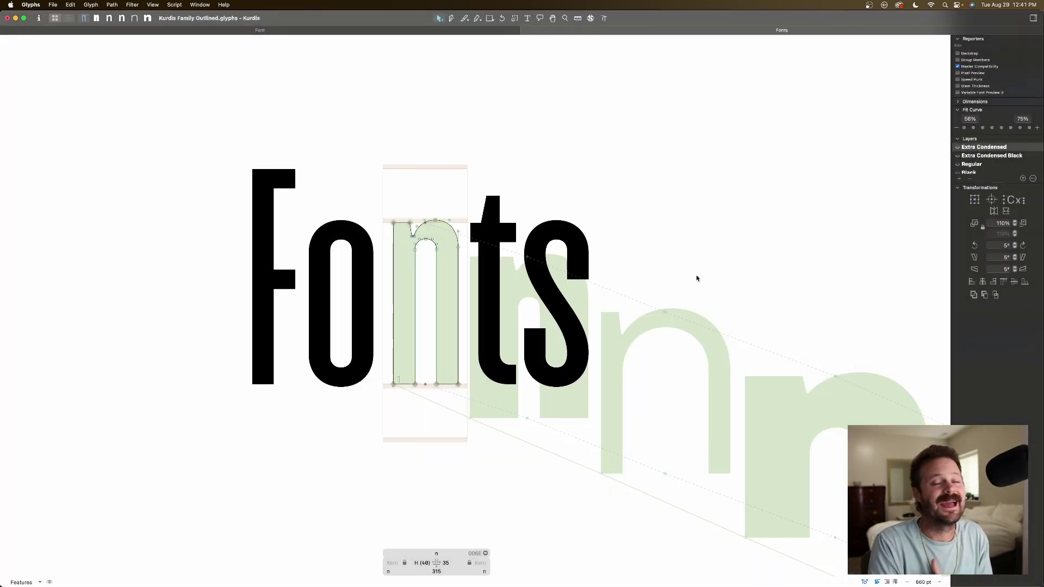